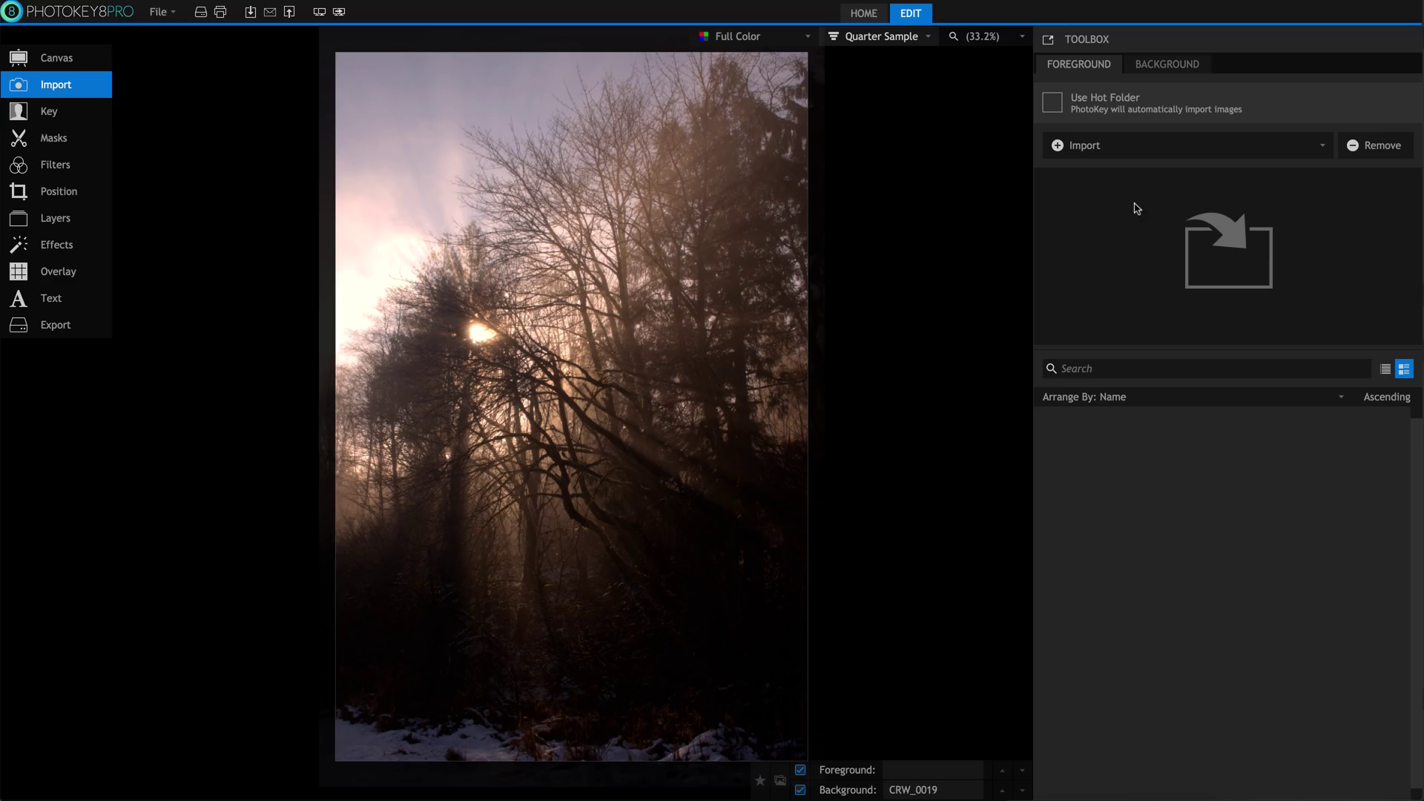
Import the green-screen image 0C7A8266.tif as the foreground.
left_click(1151, 152)
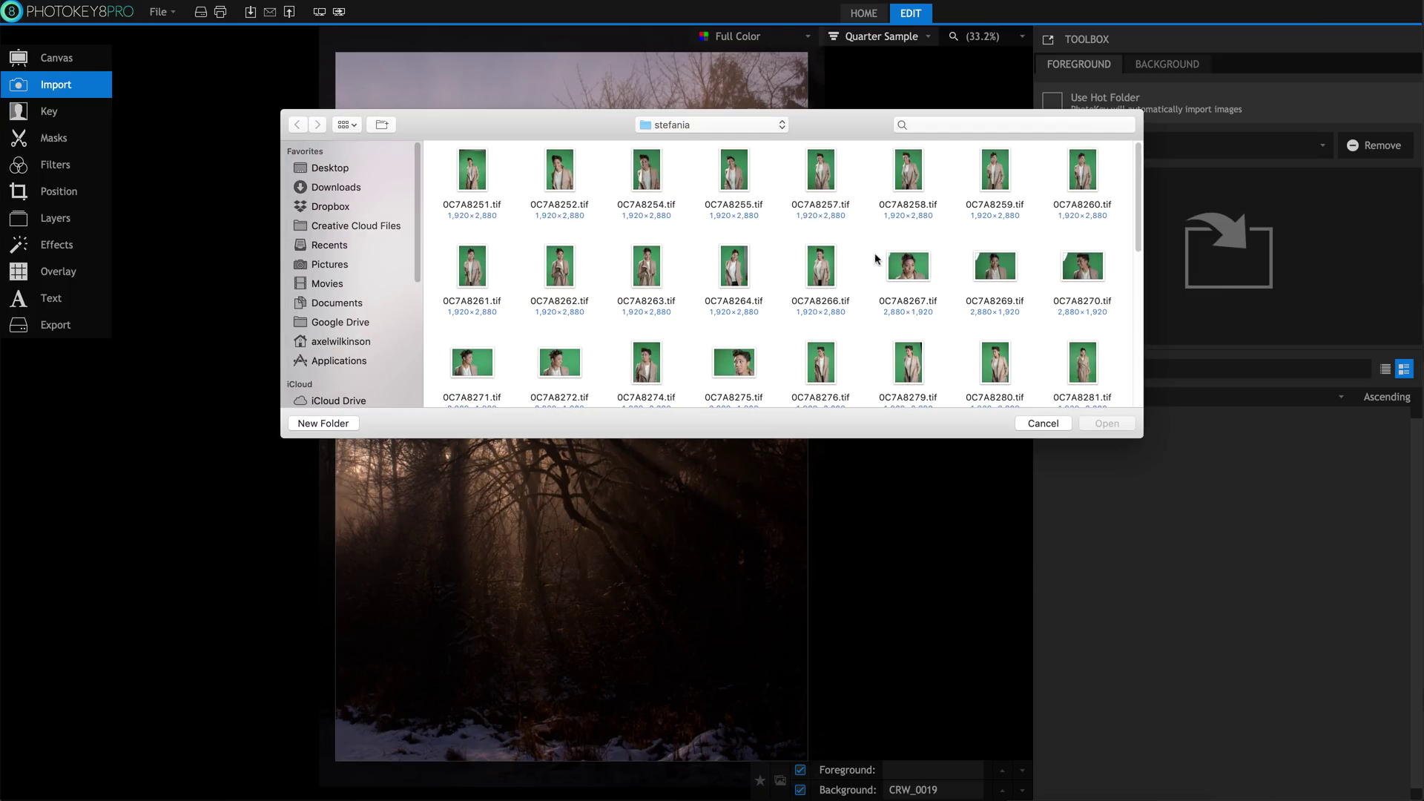
left_click(824, 272)
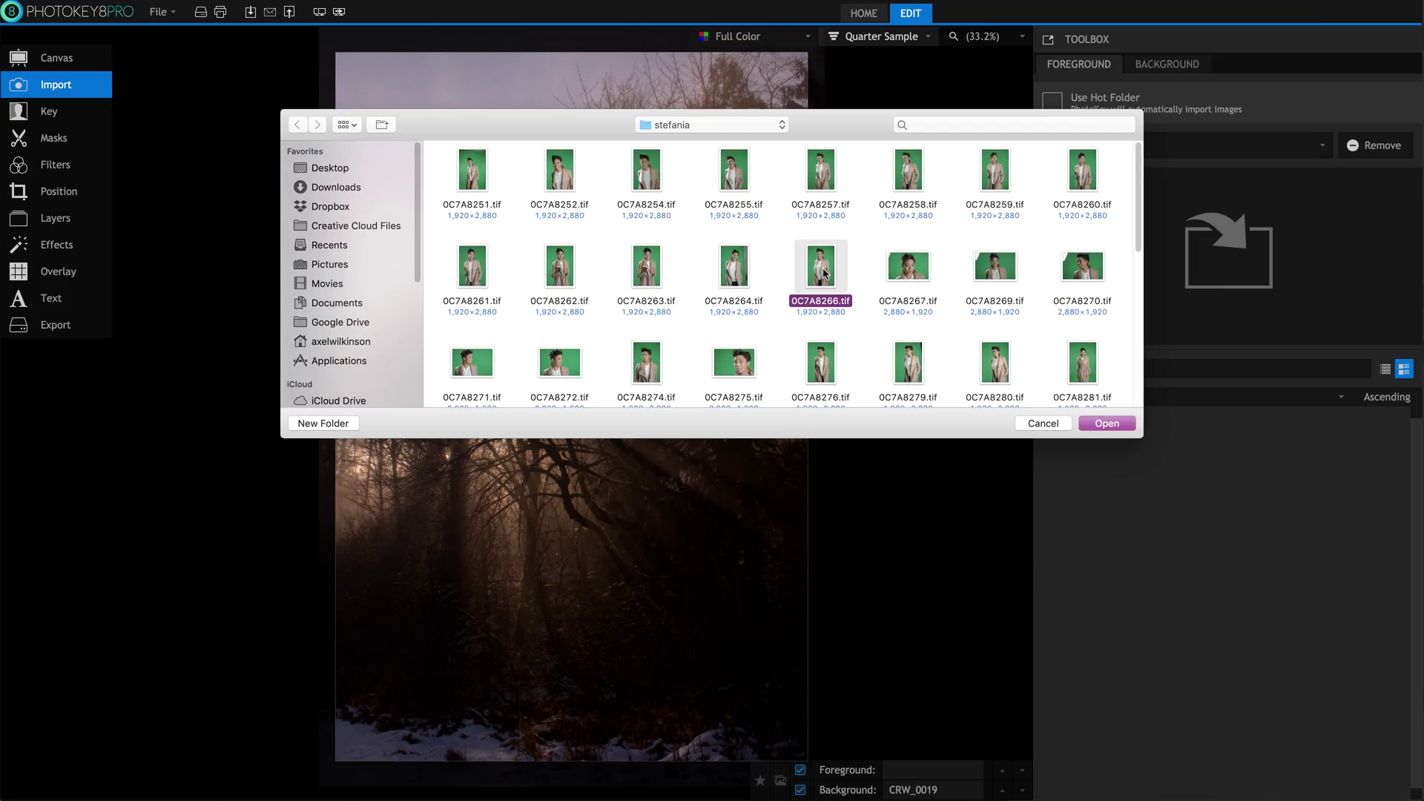
left_click(1116, 423)
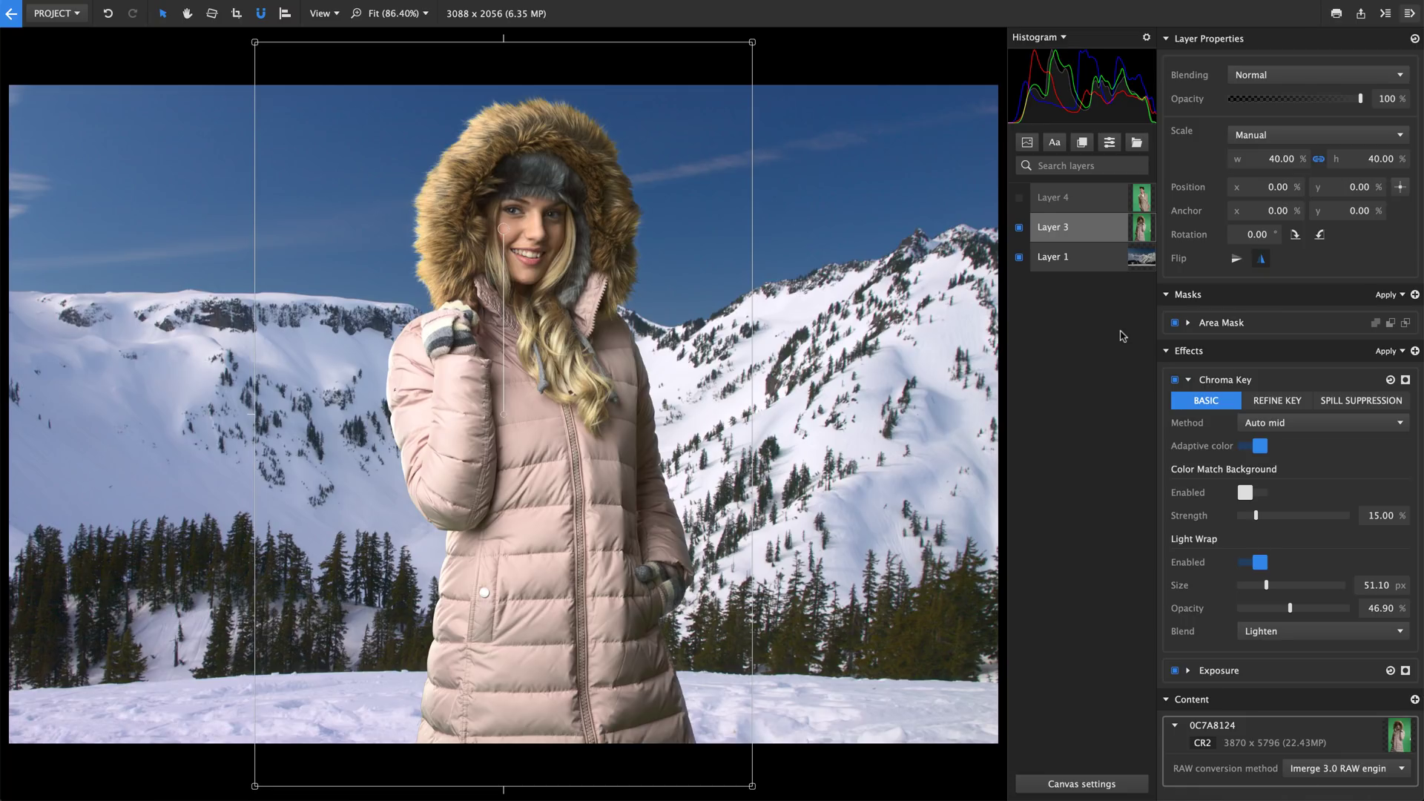
left_click(1082, 200)
left_click(1077, 229)
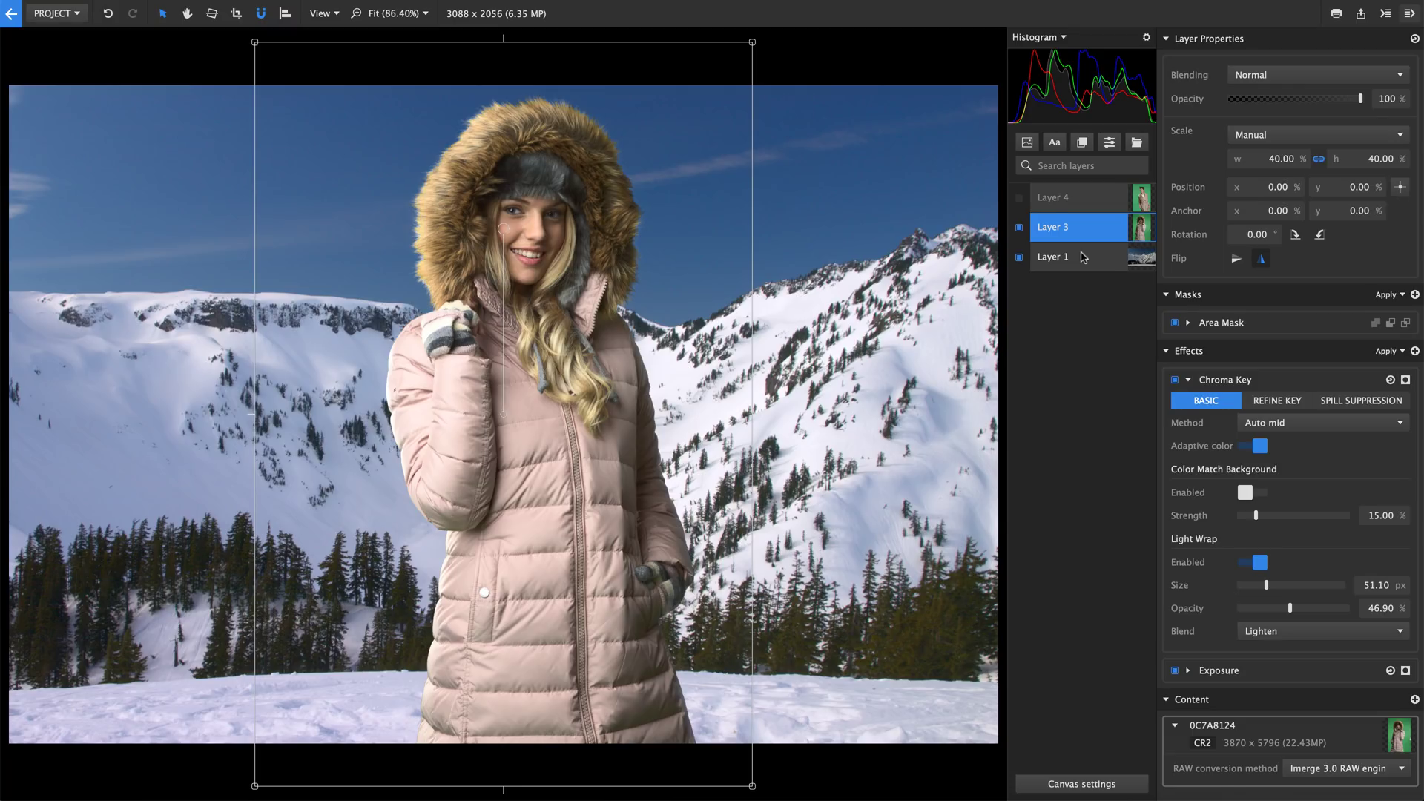
left_click(1086, 256)
left_click(1096, 233)
left_click(1175, 379)
left_click(1176, 380)
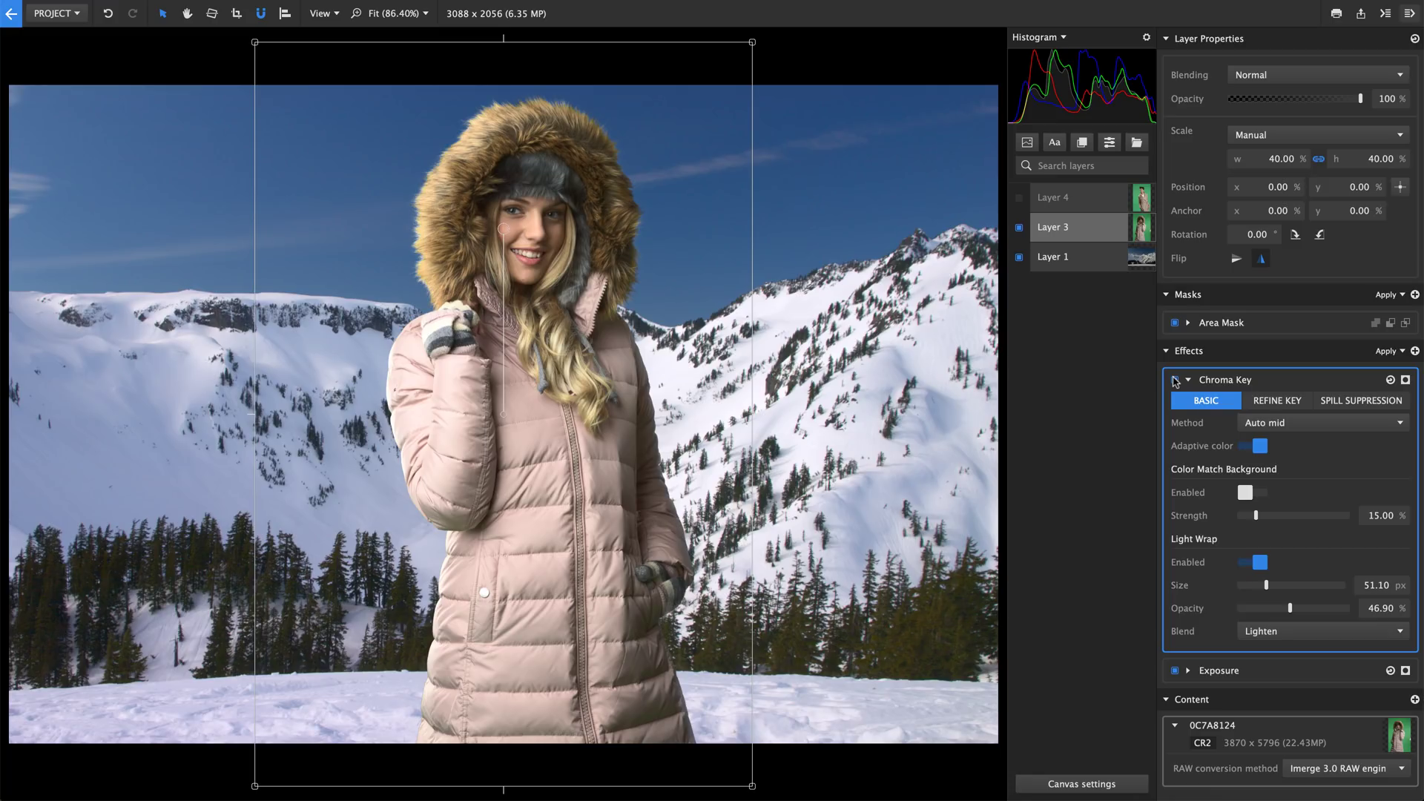
left_click(1097, 229)
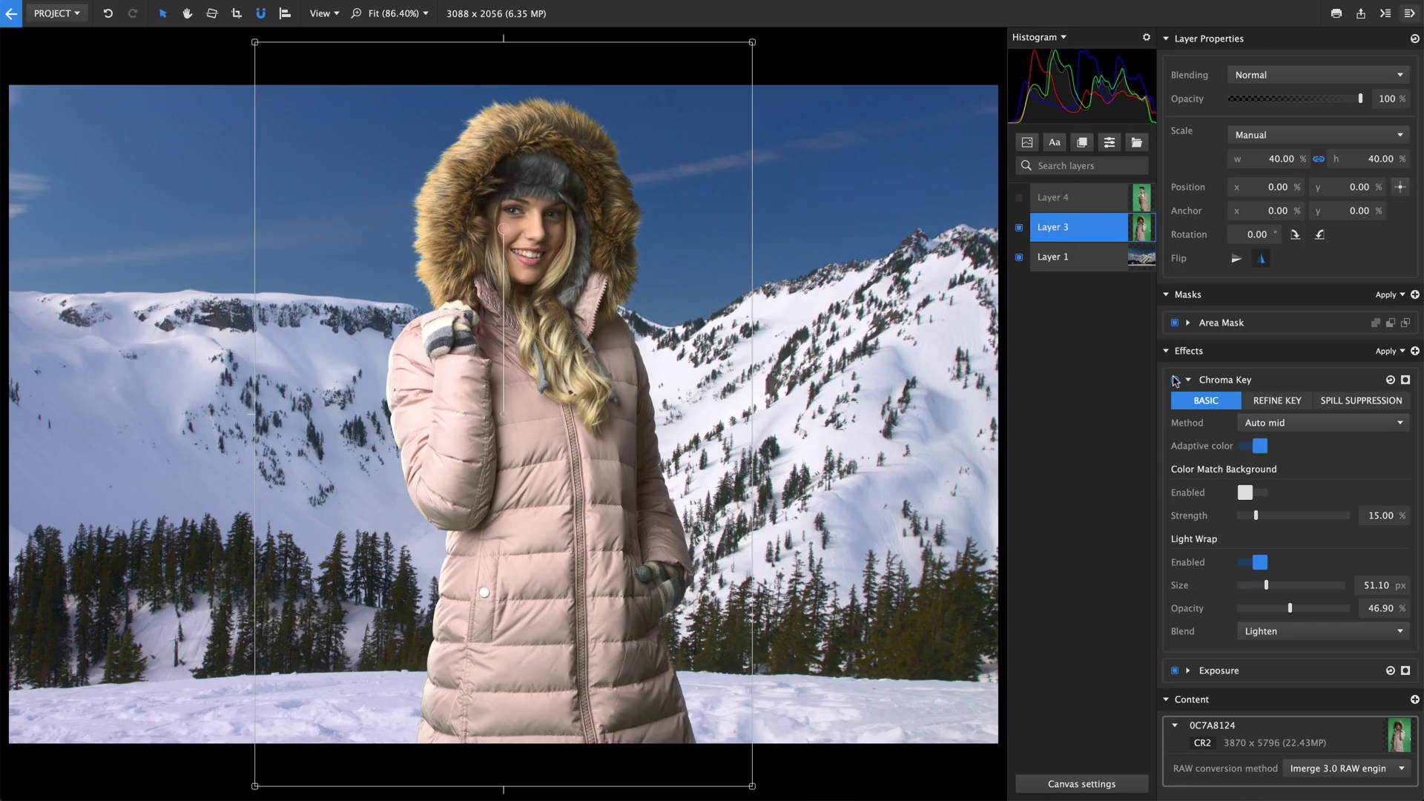
left_click(1175, 380)
left_click(1175, 381)
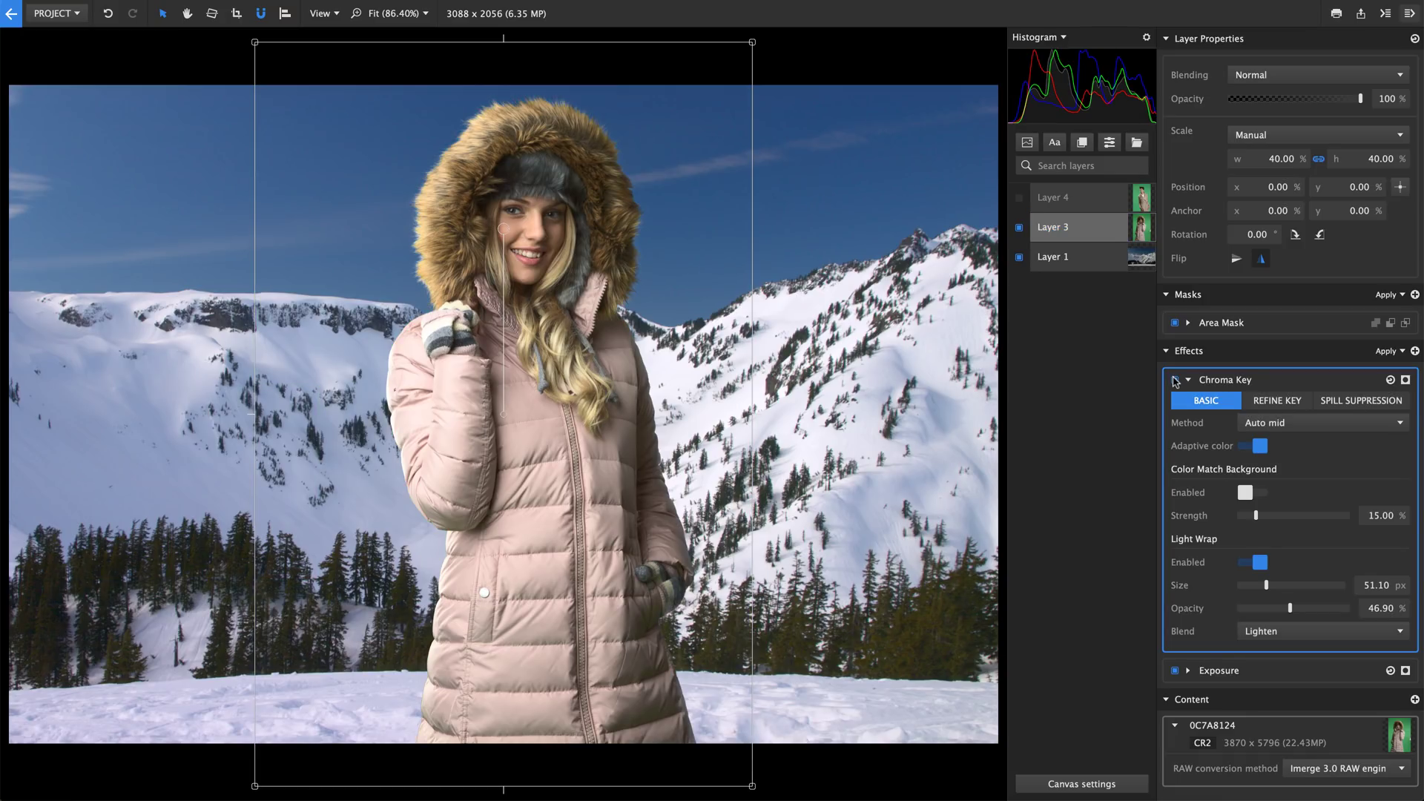
Make Layer 4, the coat model, visible with its Chroma Key enabled.
left_click(1090, 198)
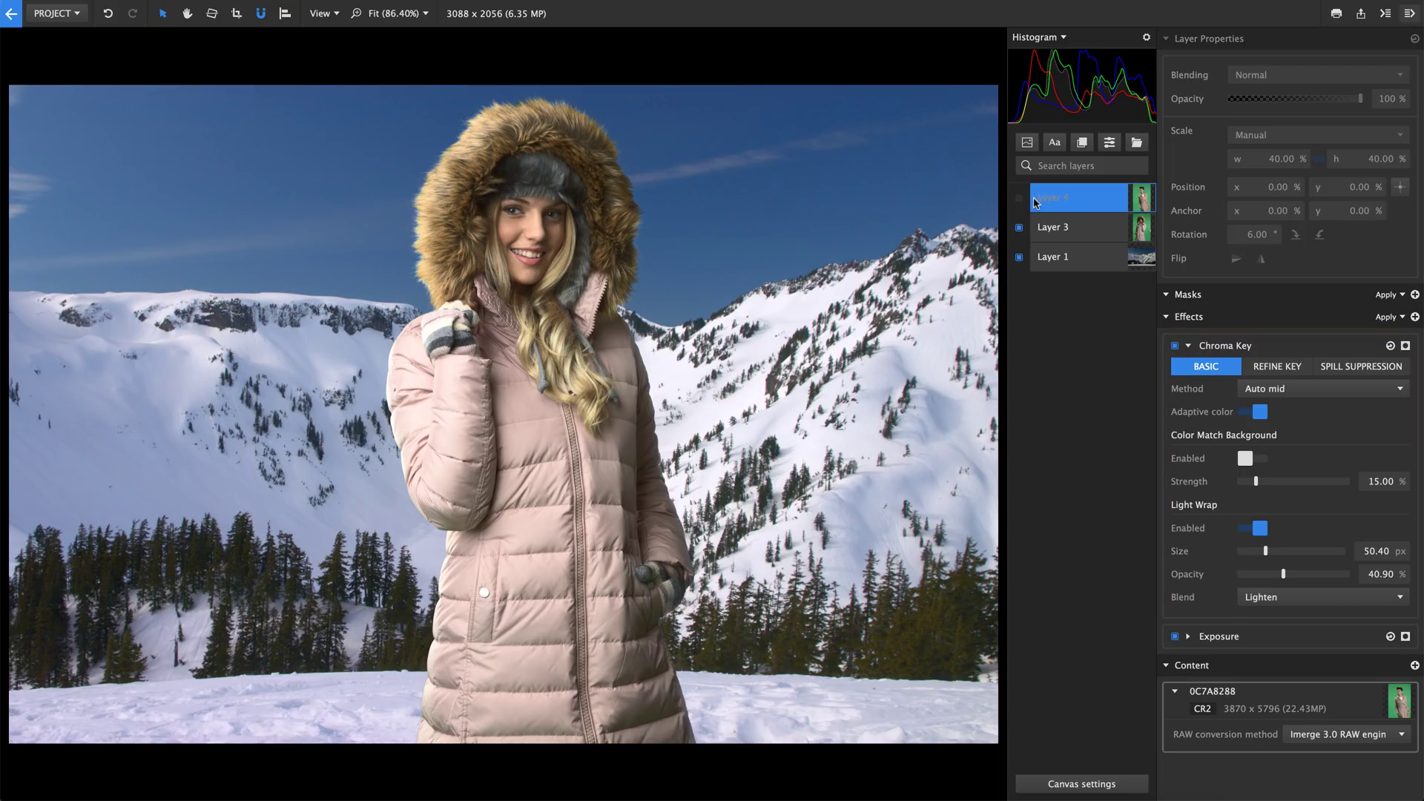
left_click(1020, 199)
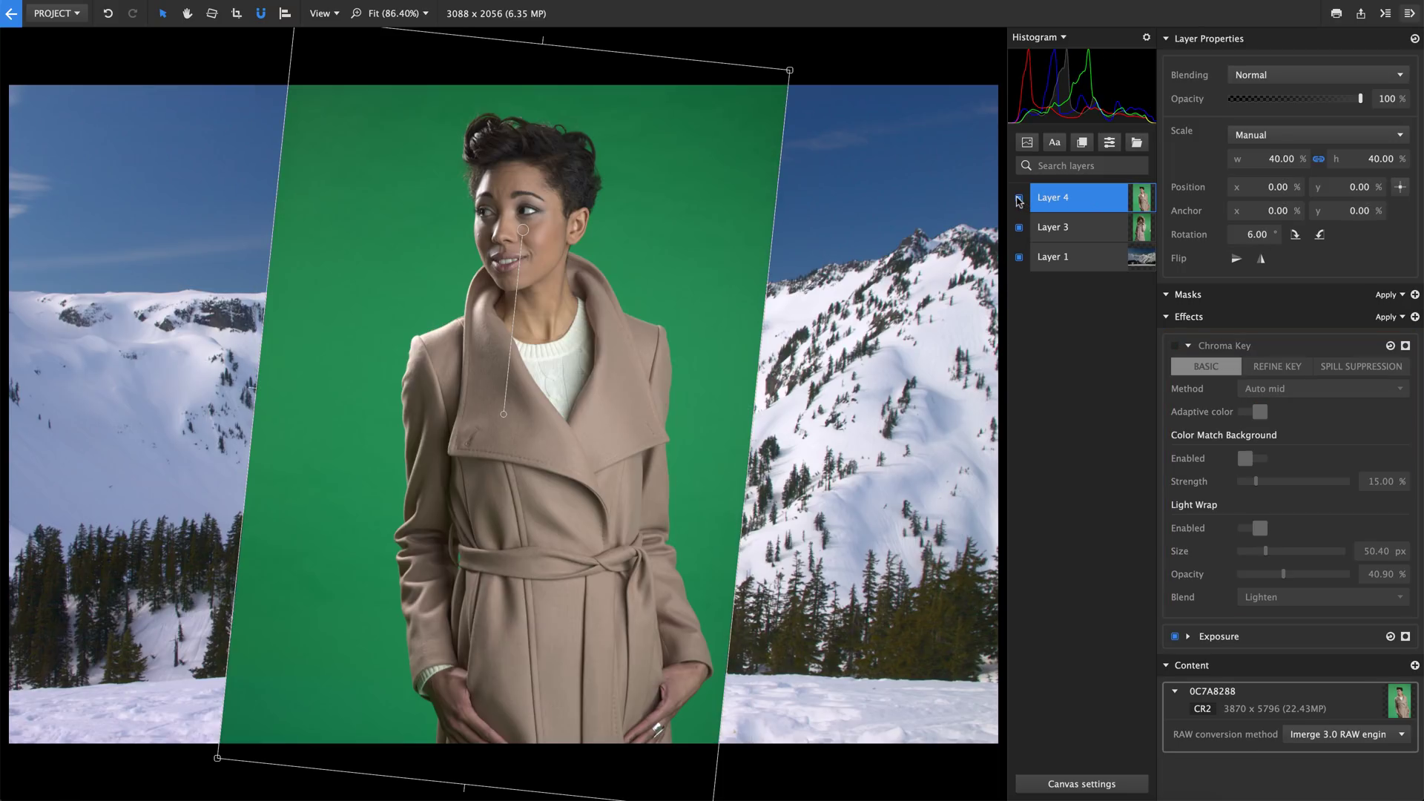
left_click(1176, 346)
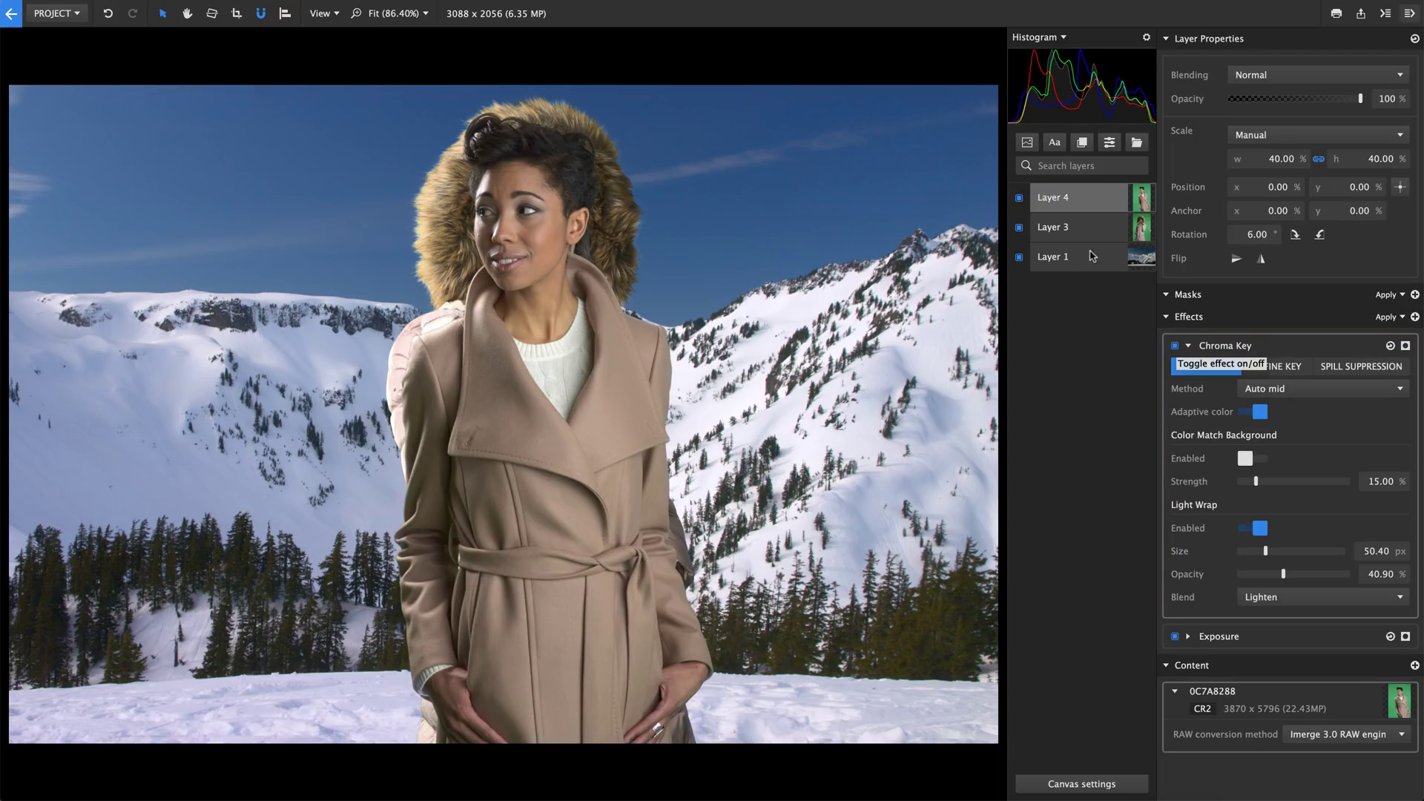
Move the parka model to the left and place the coat model beside her.
left_click(1085, 227)
left_click_drag(449, 267, 128, 278)
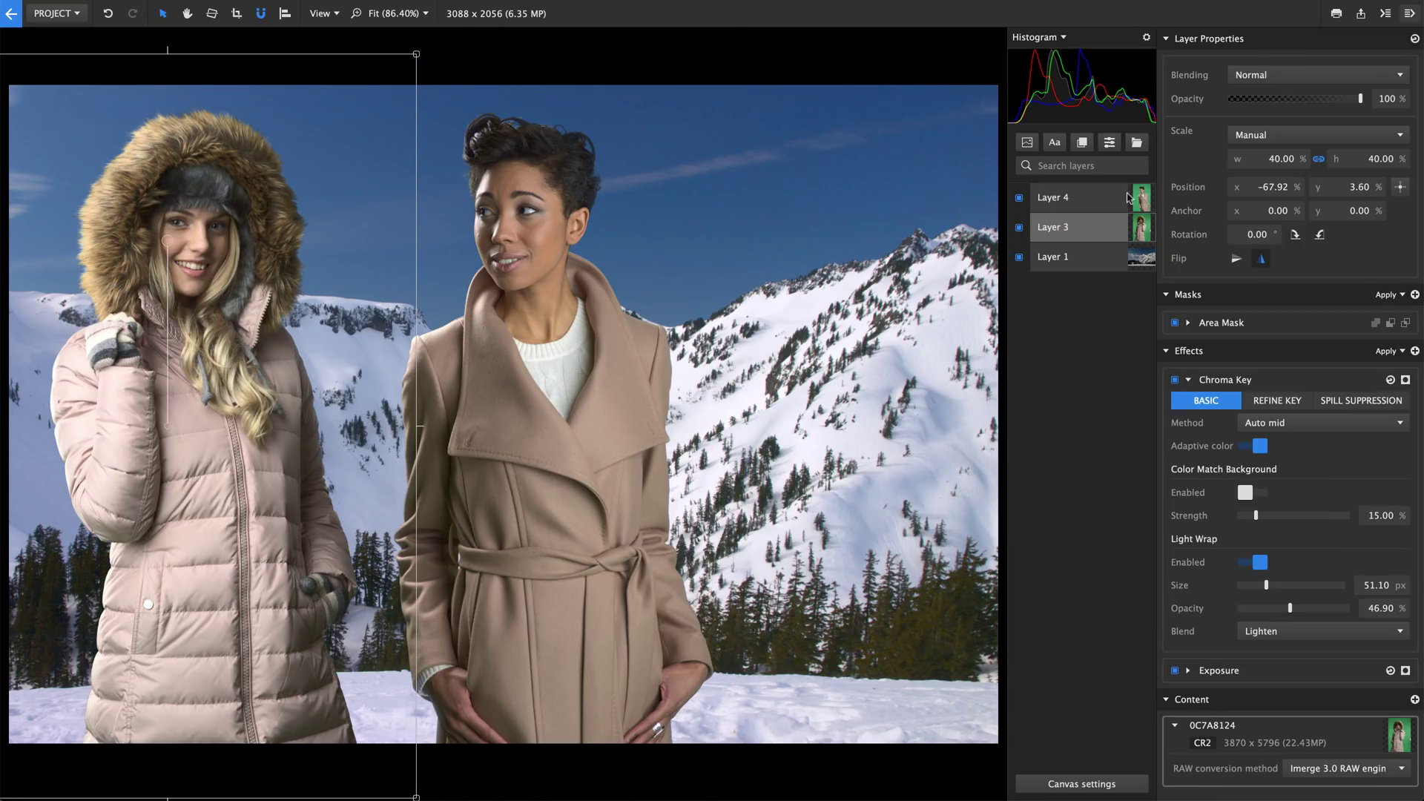
left_click(1085, 199)
left_click_drag(533, 441, 584, 450)
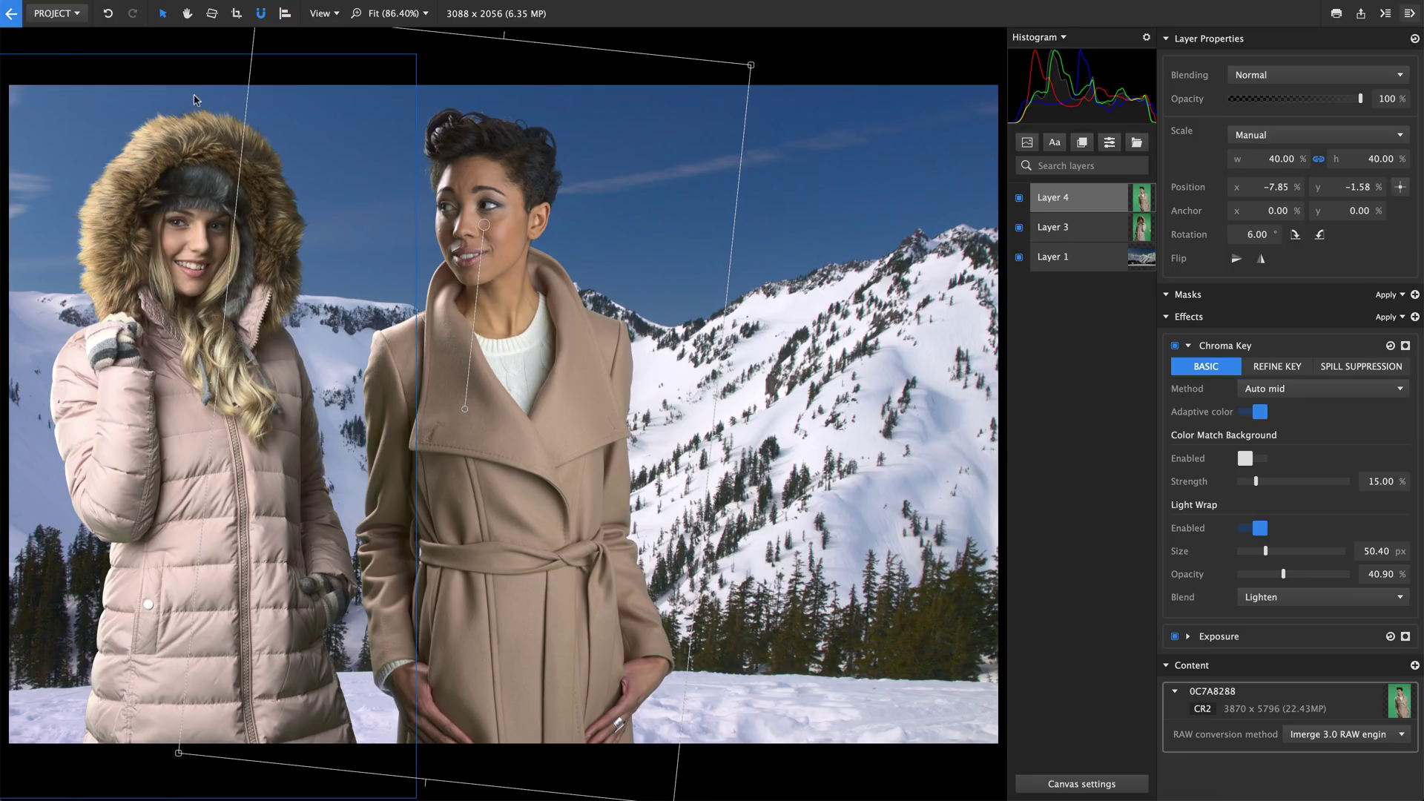
Return to the project browser and load the Snow project.
left_click(11, 17)
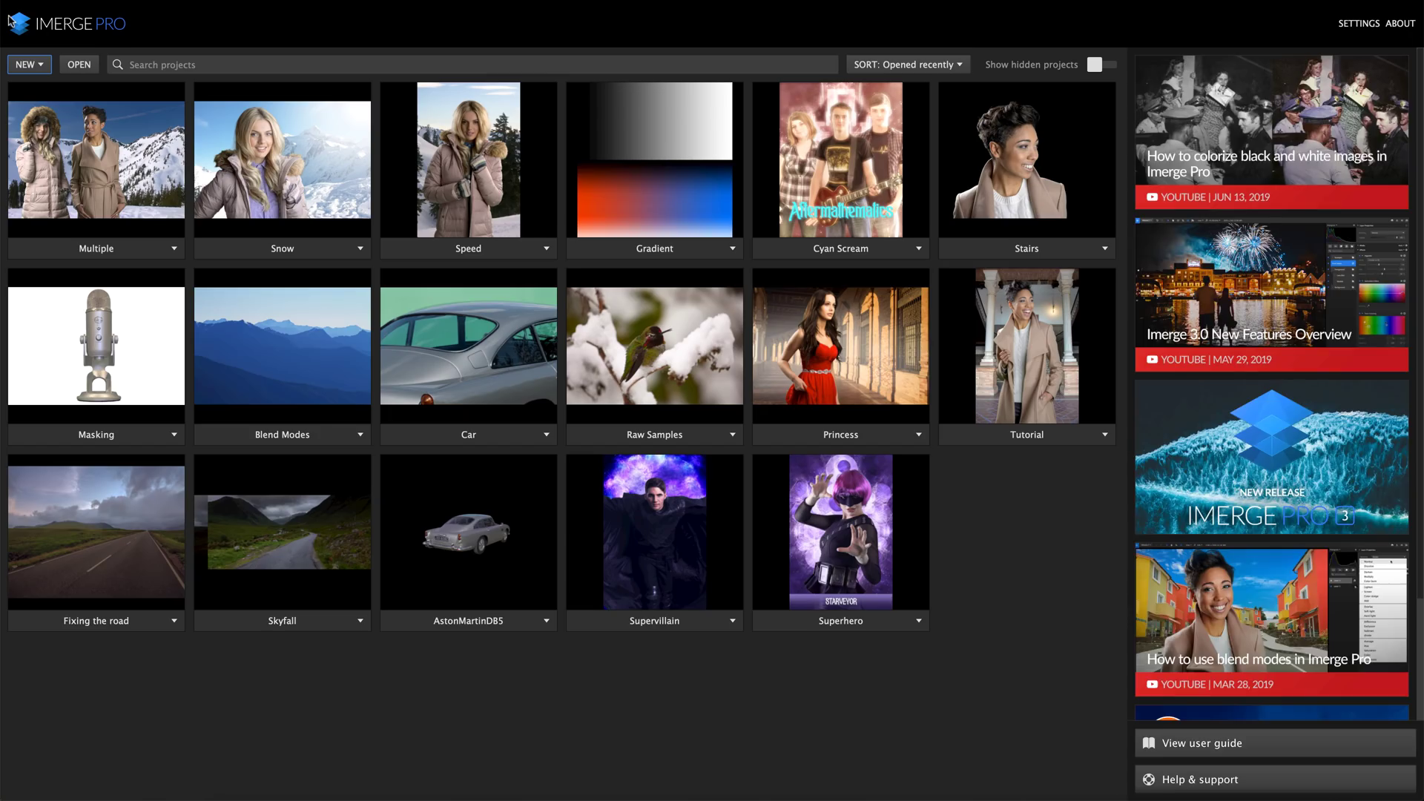
left_click(301, 195)
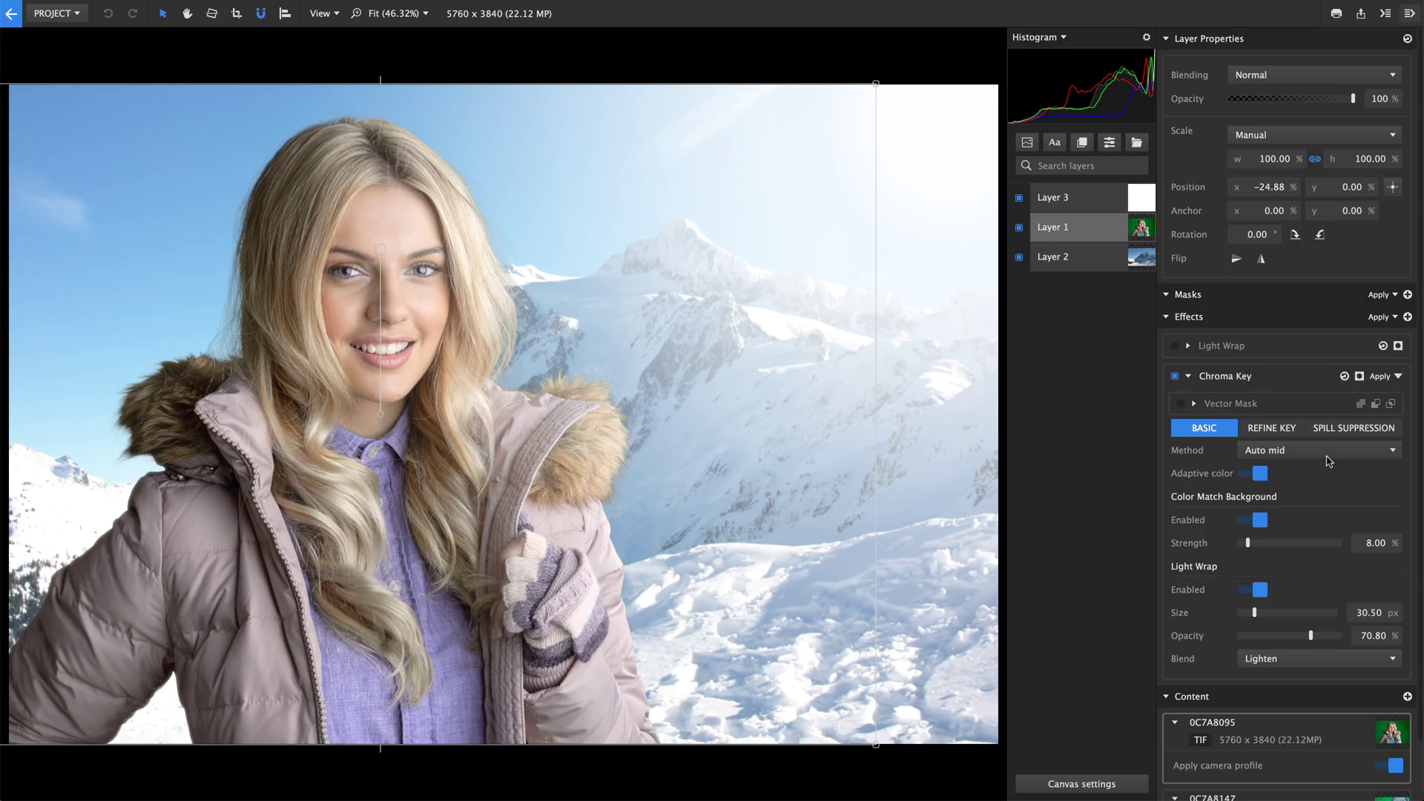
Compare spill suppression off and on, then enable the chroma key's vector mask.
left_click(1351, 430)
left_click(1280, 454)
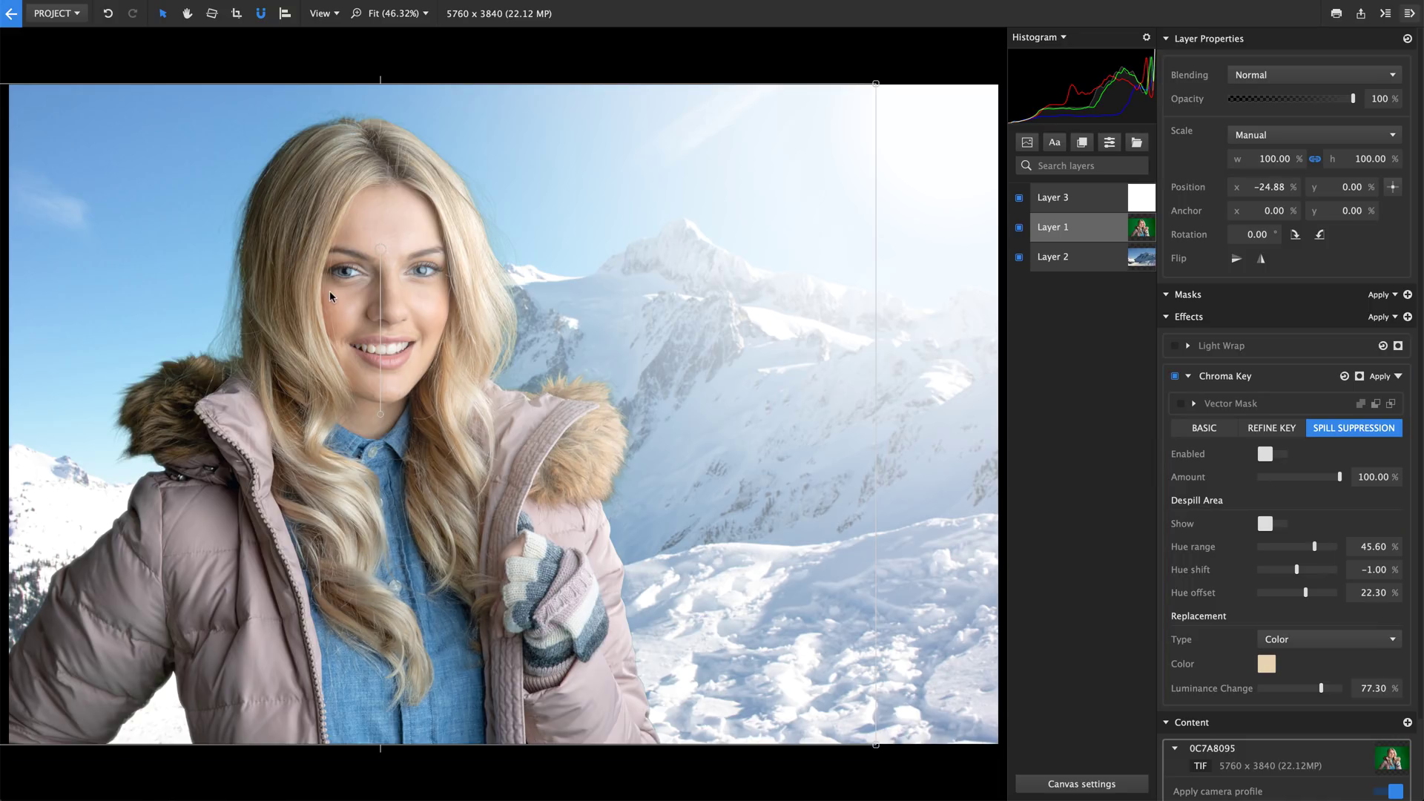
left_click(1269, 454)
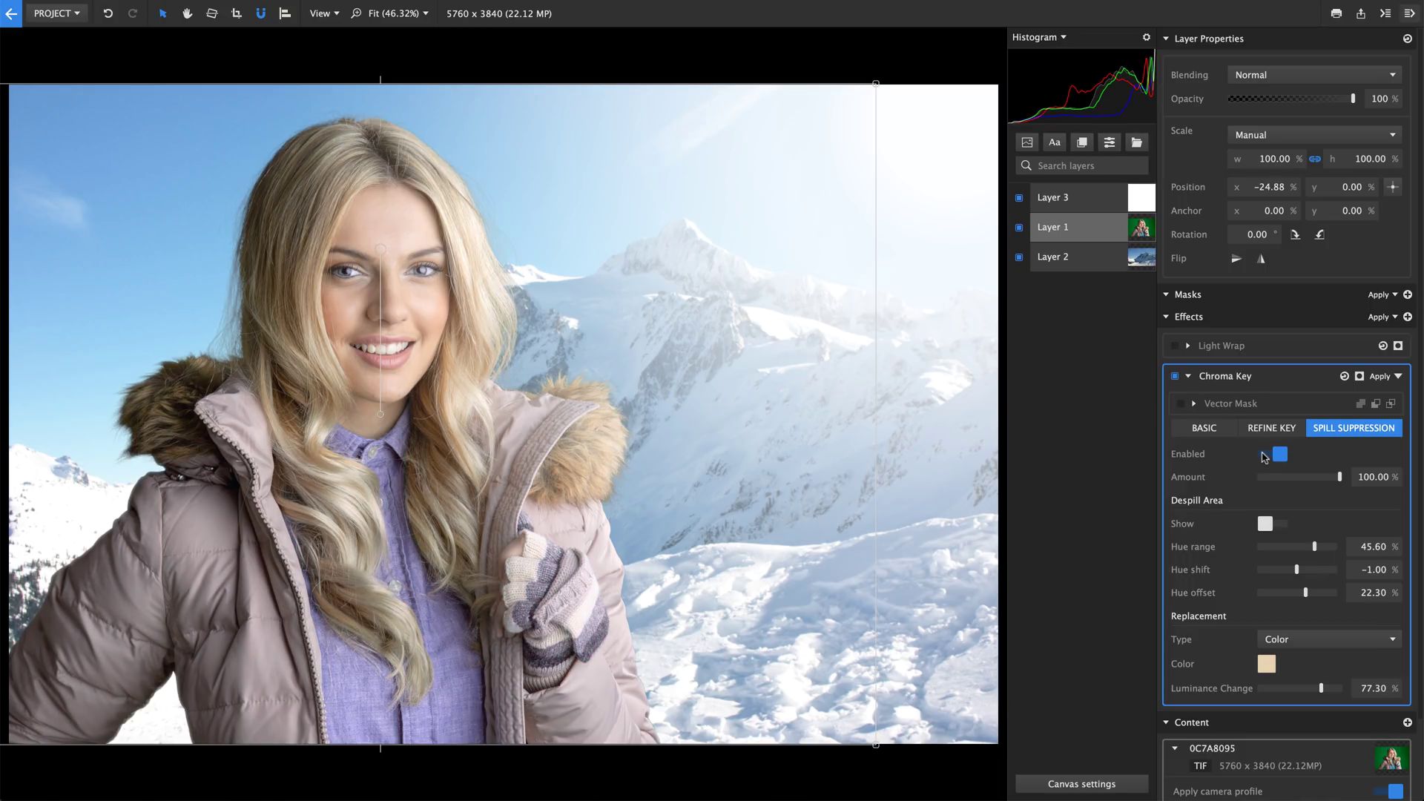
left_click(1181, 405)
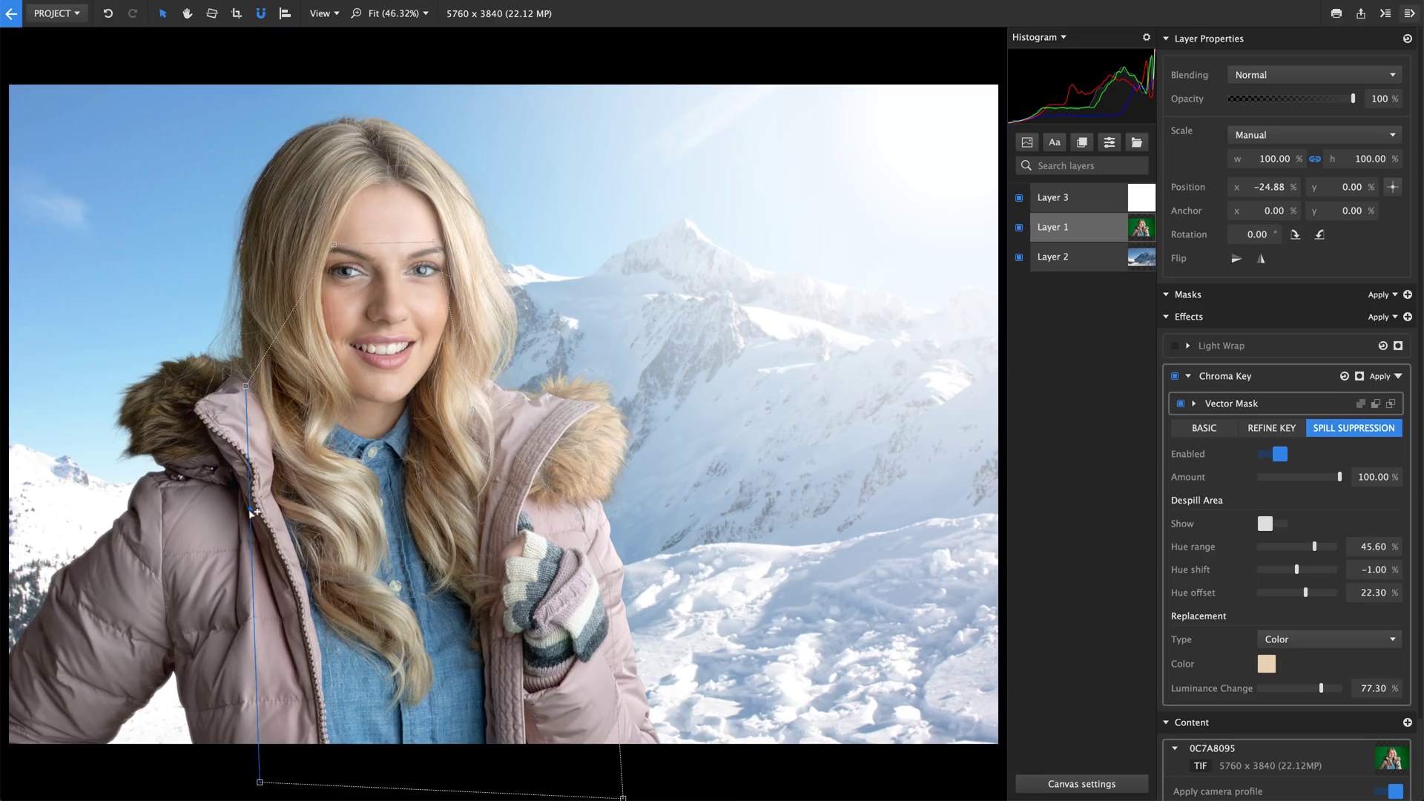
In the basic settings, toggle the chroma key's light wrap off and back on.
left_click(1210, 427)
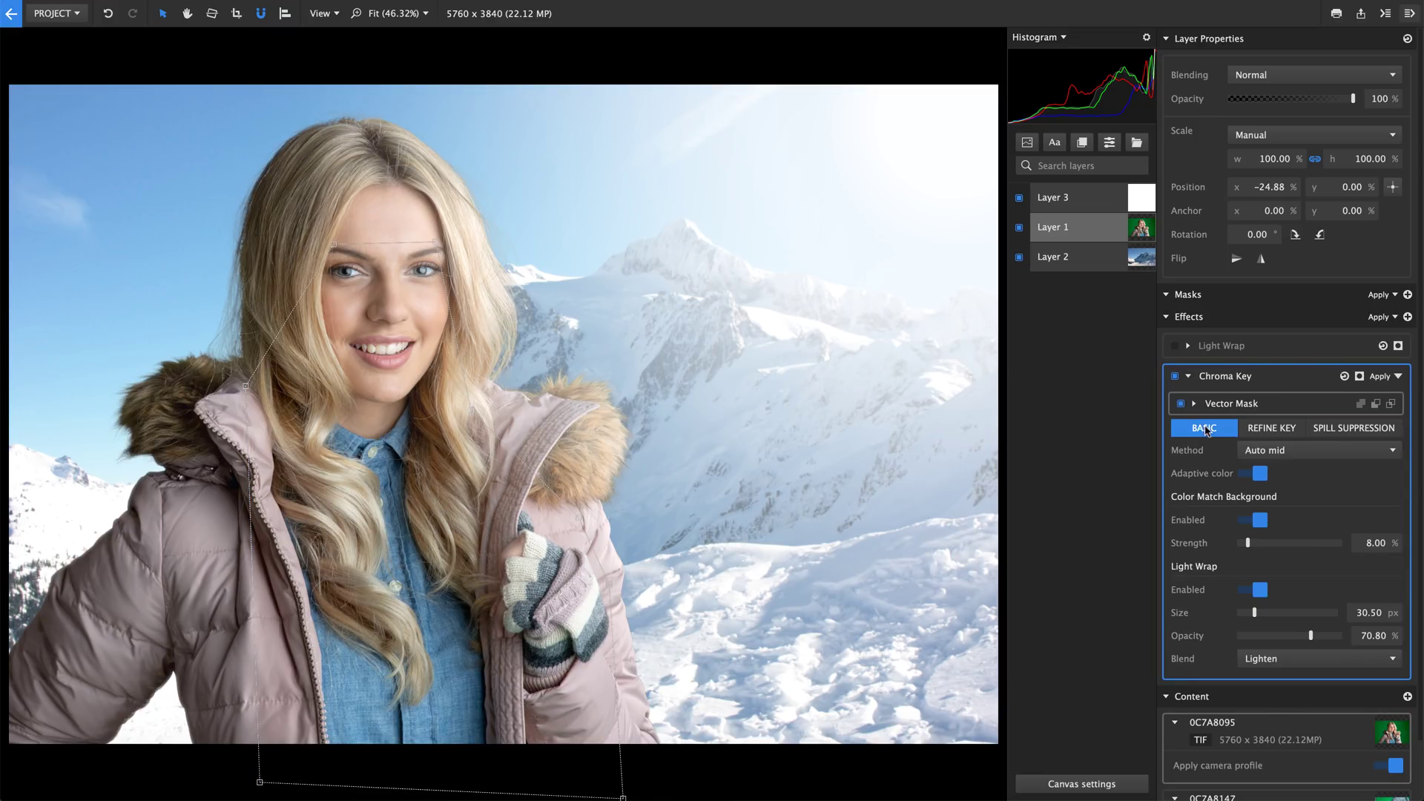
left_click(1260, 590)
left_click(1261, 593)
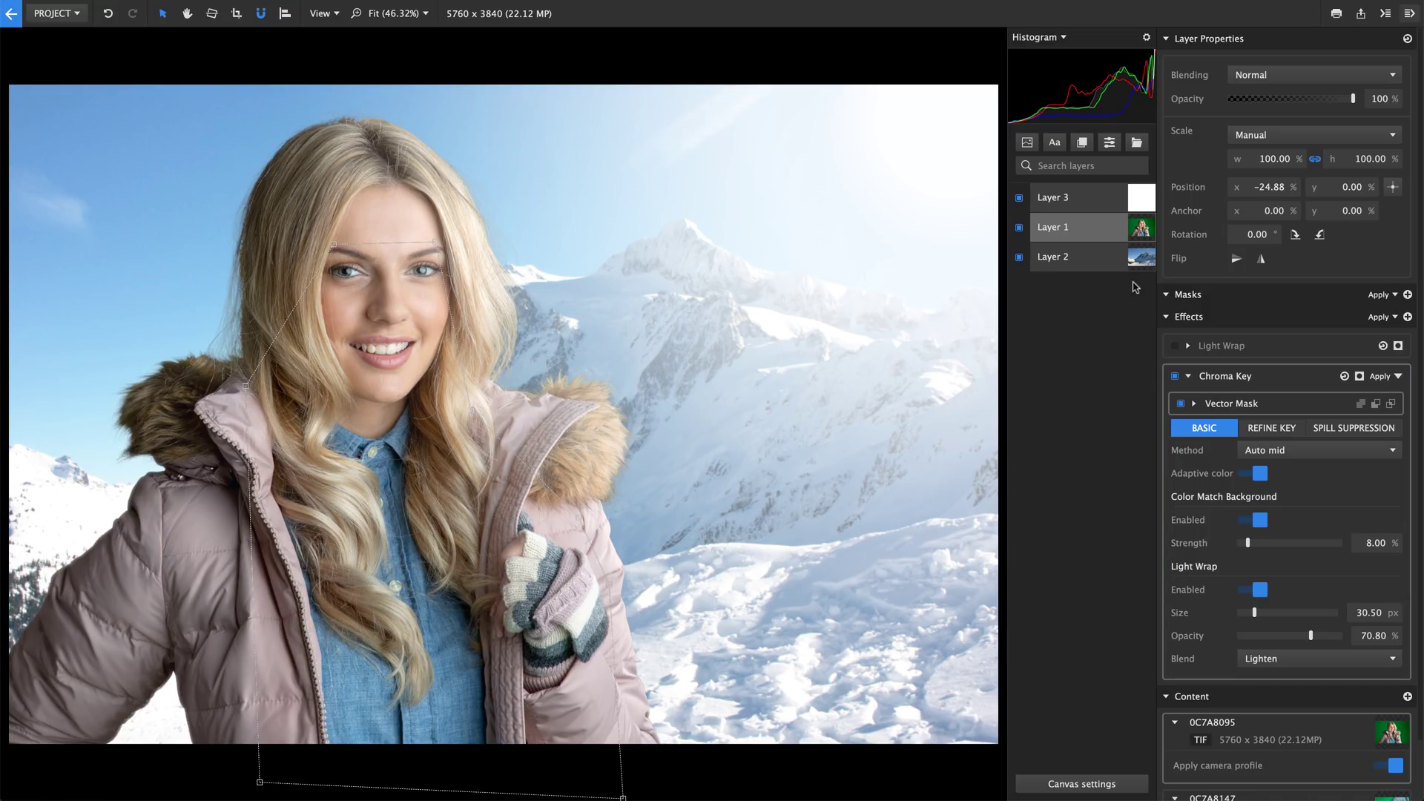
Enable the separate Light Wrap effect and give it a Vector mask.
left_click(1176, 346)
left_click(1187, 347)
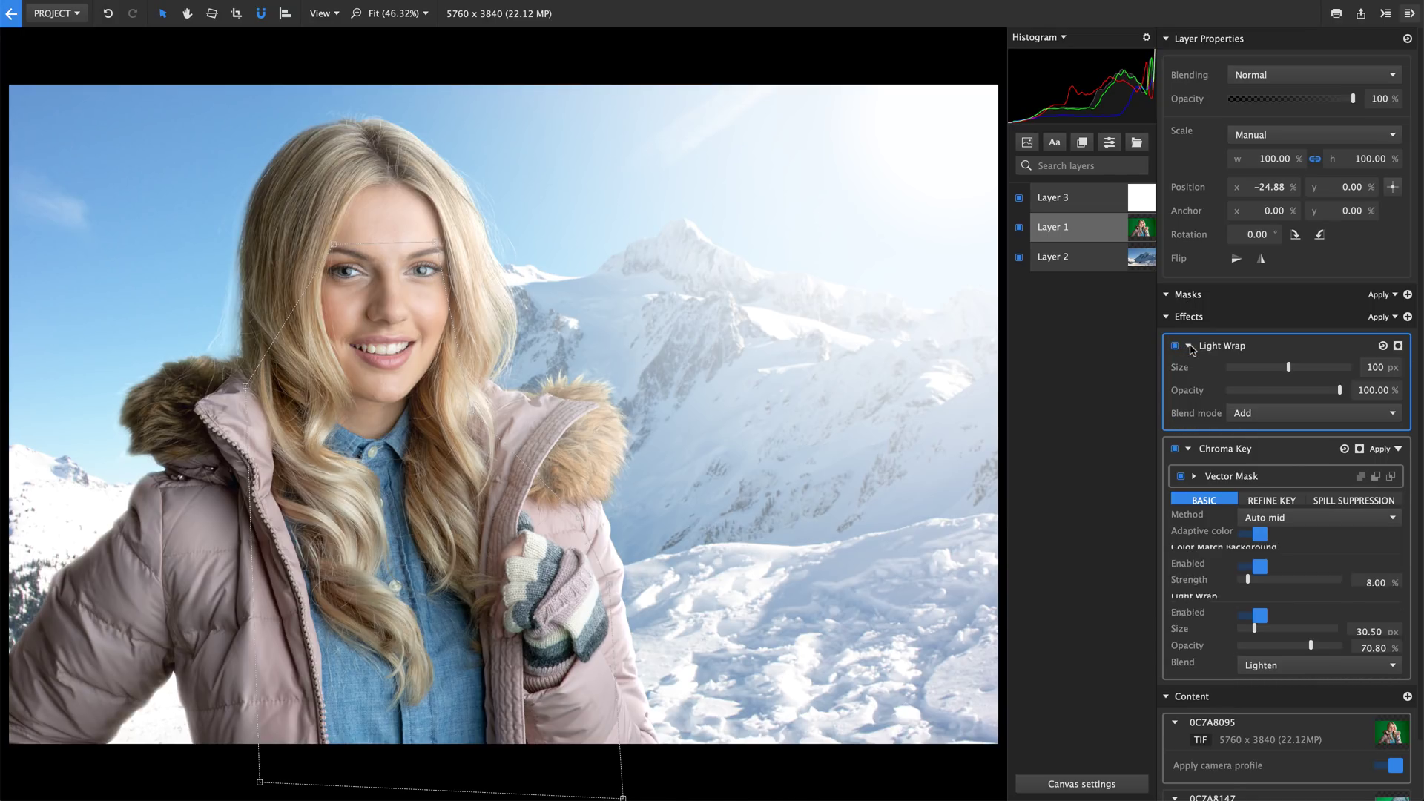
left_click(1398, 346)
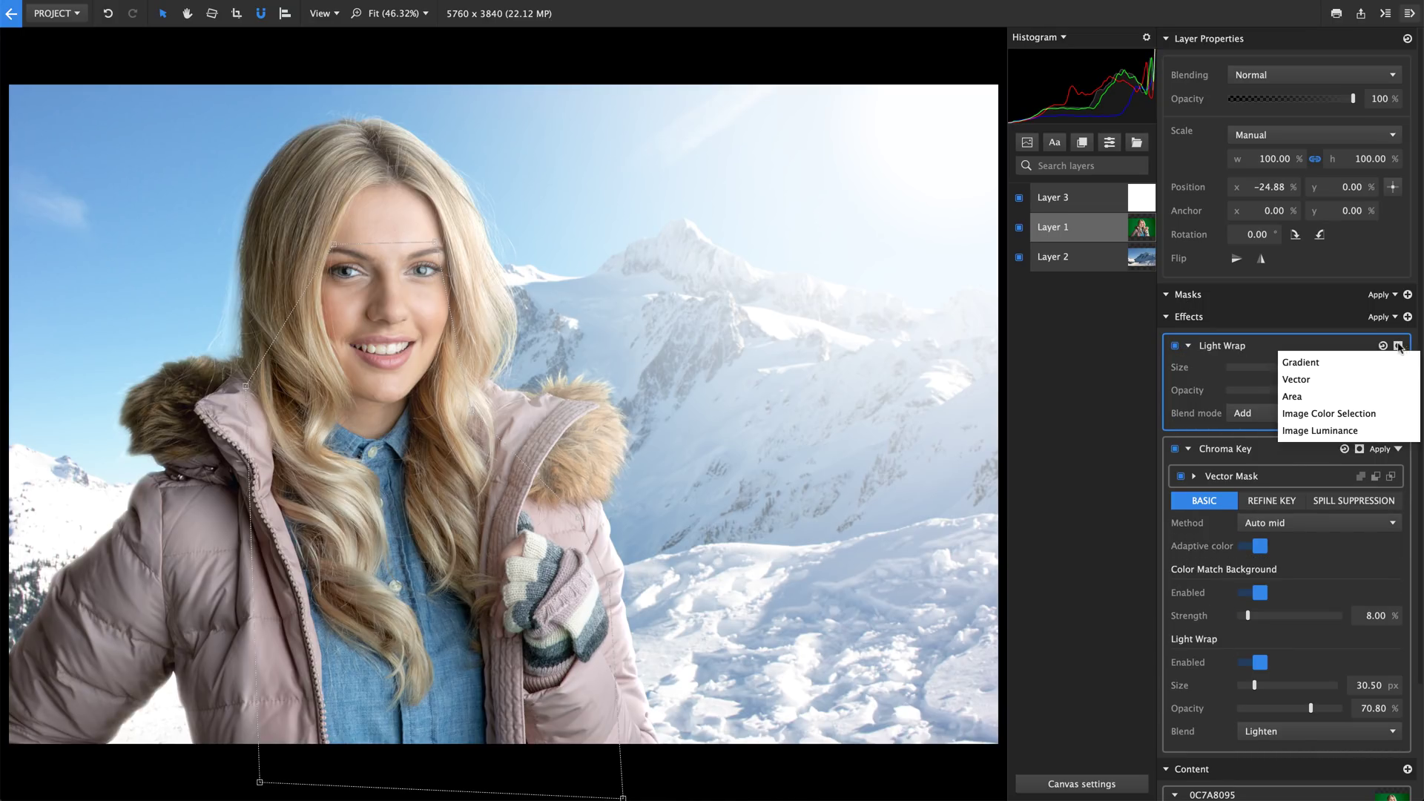
left_click(1342, 380)
Draw a closed five-point mask path over the upper scene, then compare Light Wrap off and on.
left_click(348, 65)
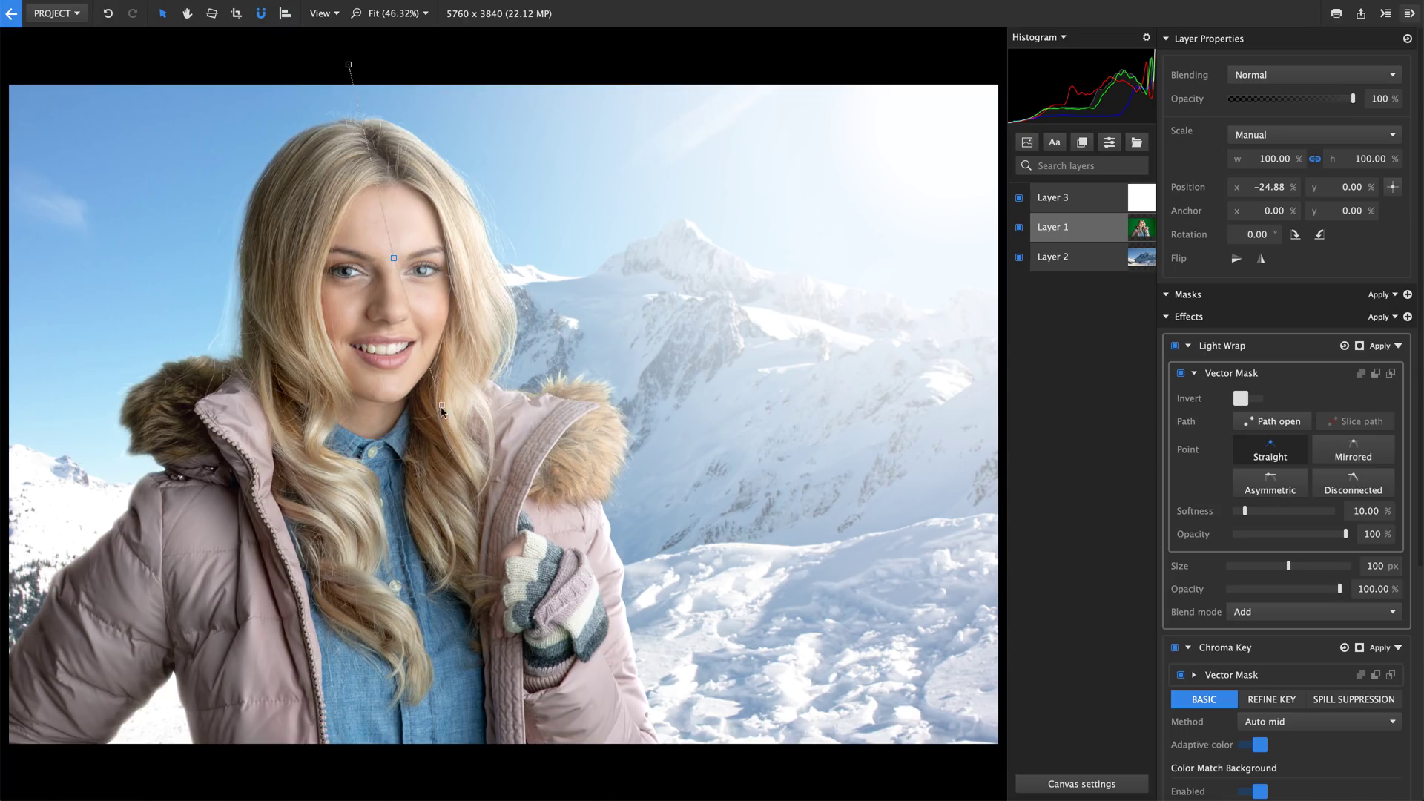
left_click(446, 434)
left_click(618, 530)
left_click(936, 523)
left_click(680, 53)
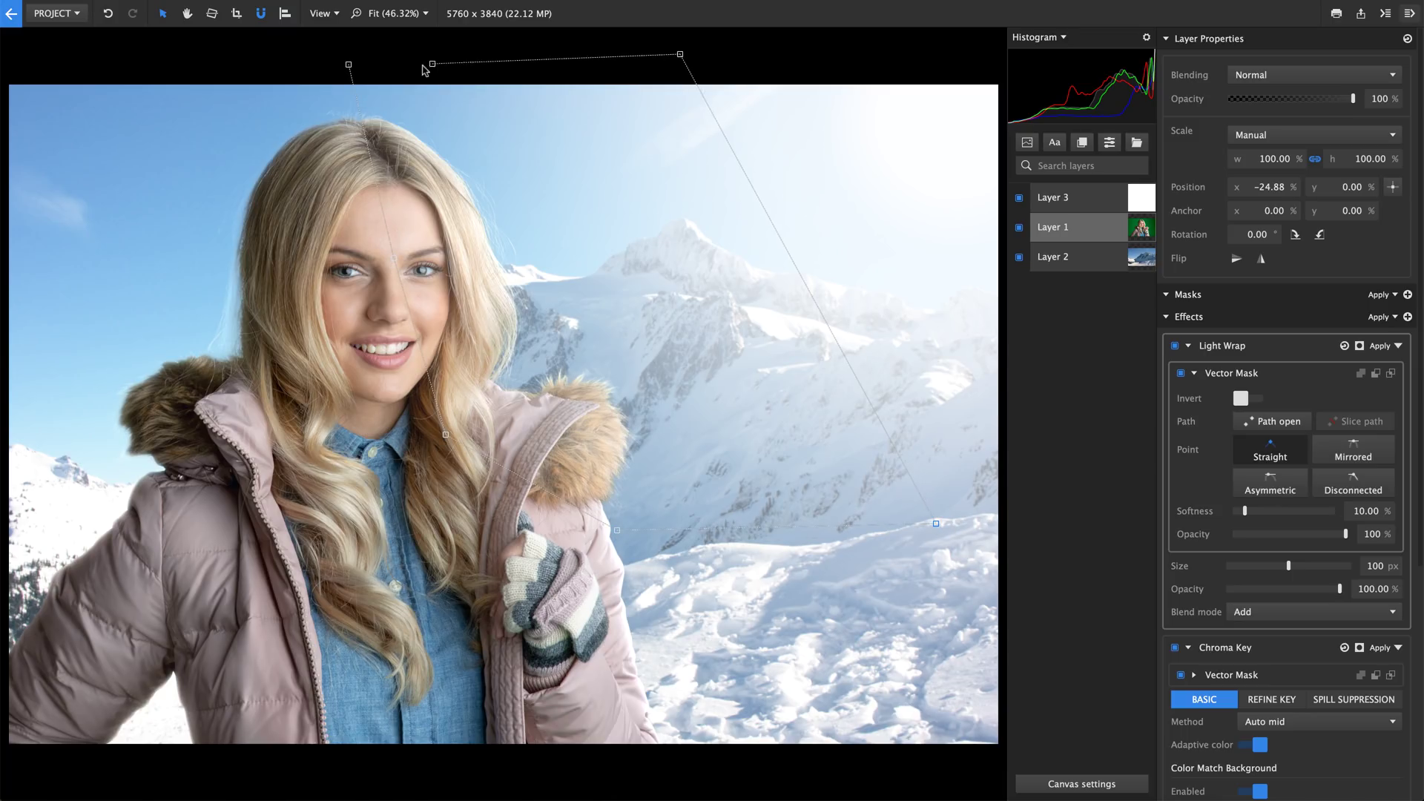
left_click(348, 66)
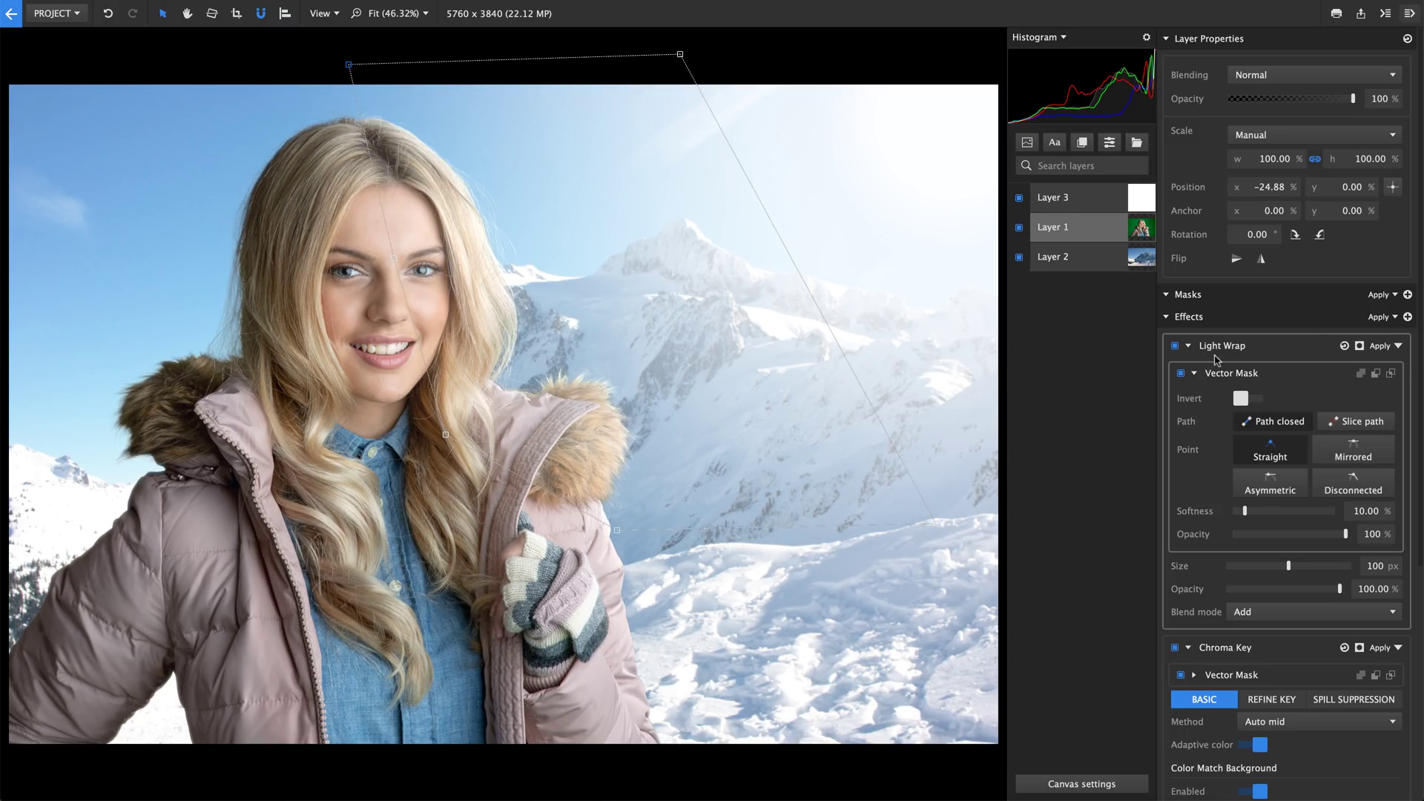
left_click(1176, 347)
left_click(1175, 346)
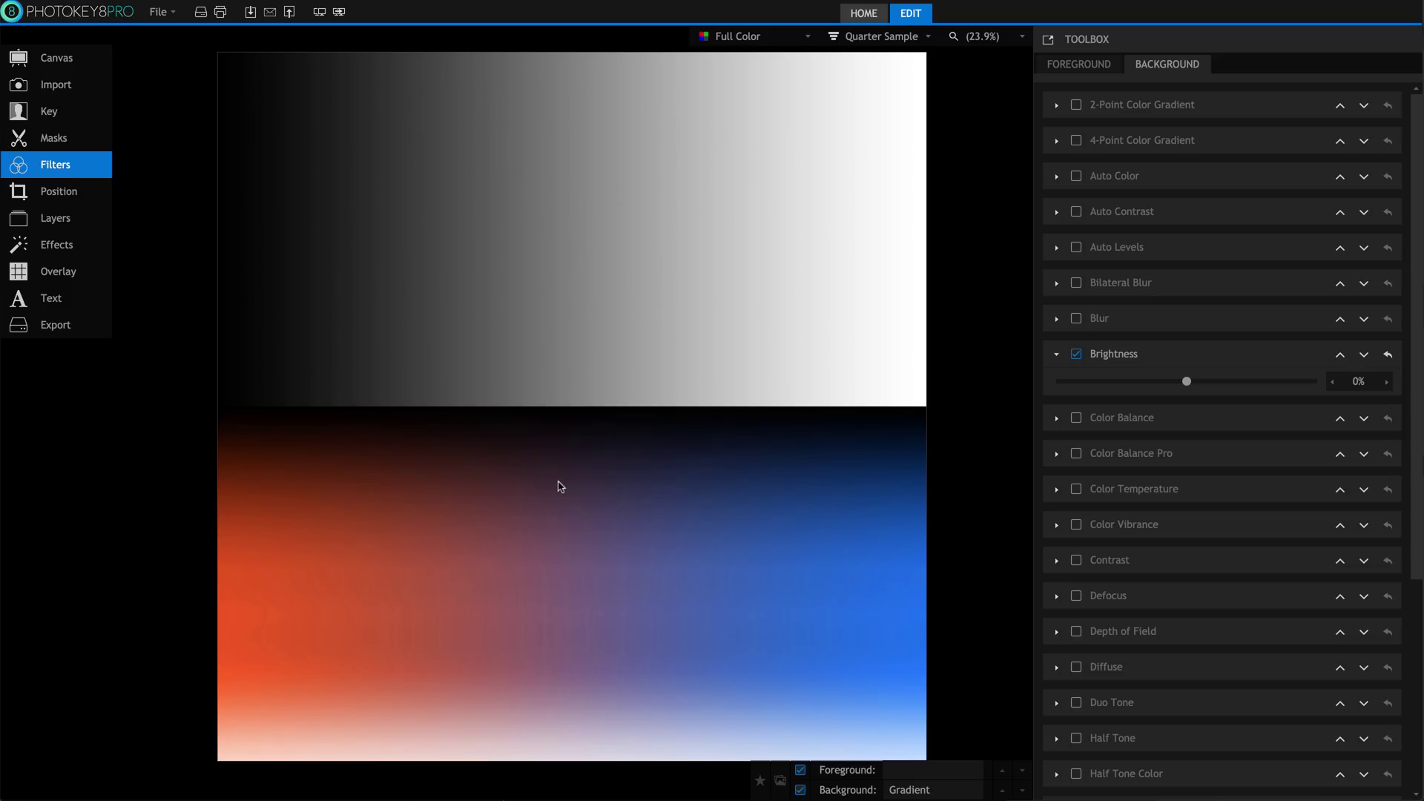
Darken the gradient background with a Brightness effect set to -50%.
left_click_drag(1186, 382, 1253, 383)
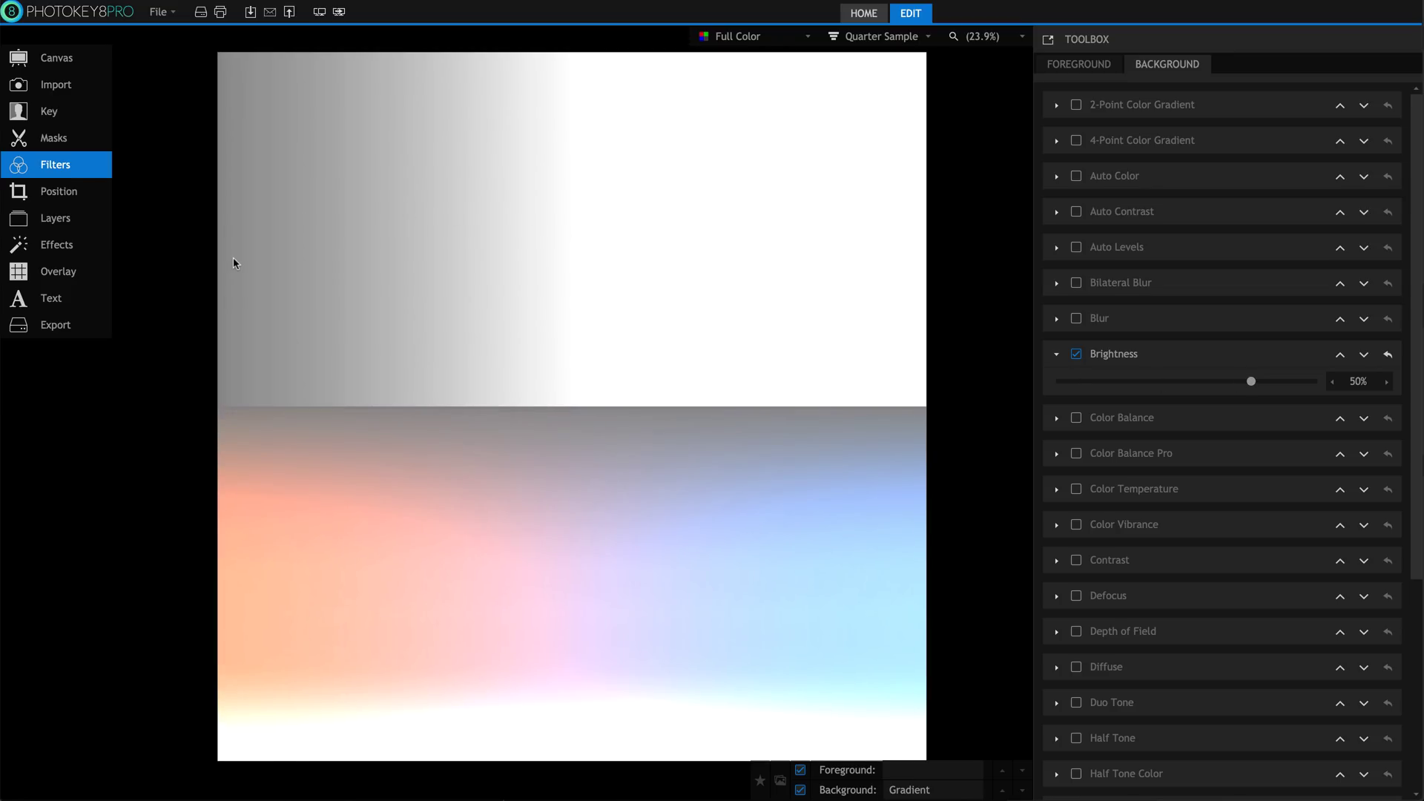
left_click(70, 247)
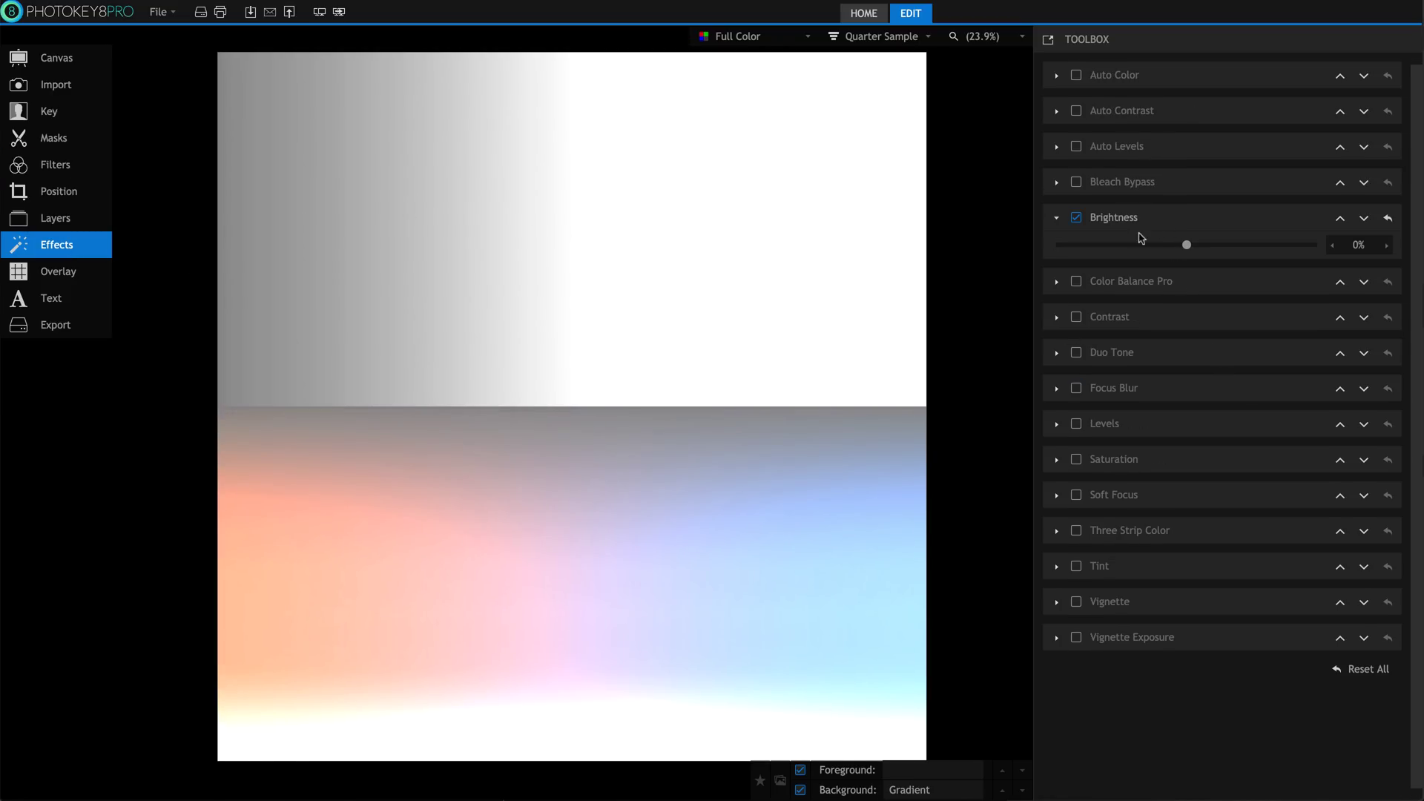
left_click(1120, 246)
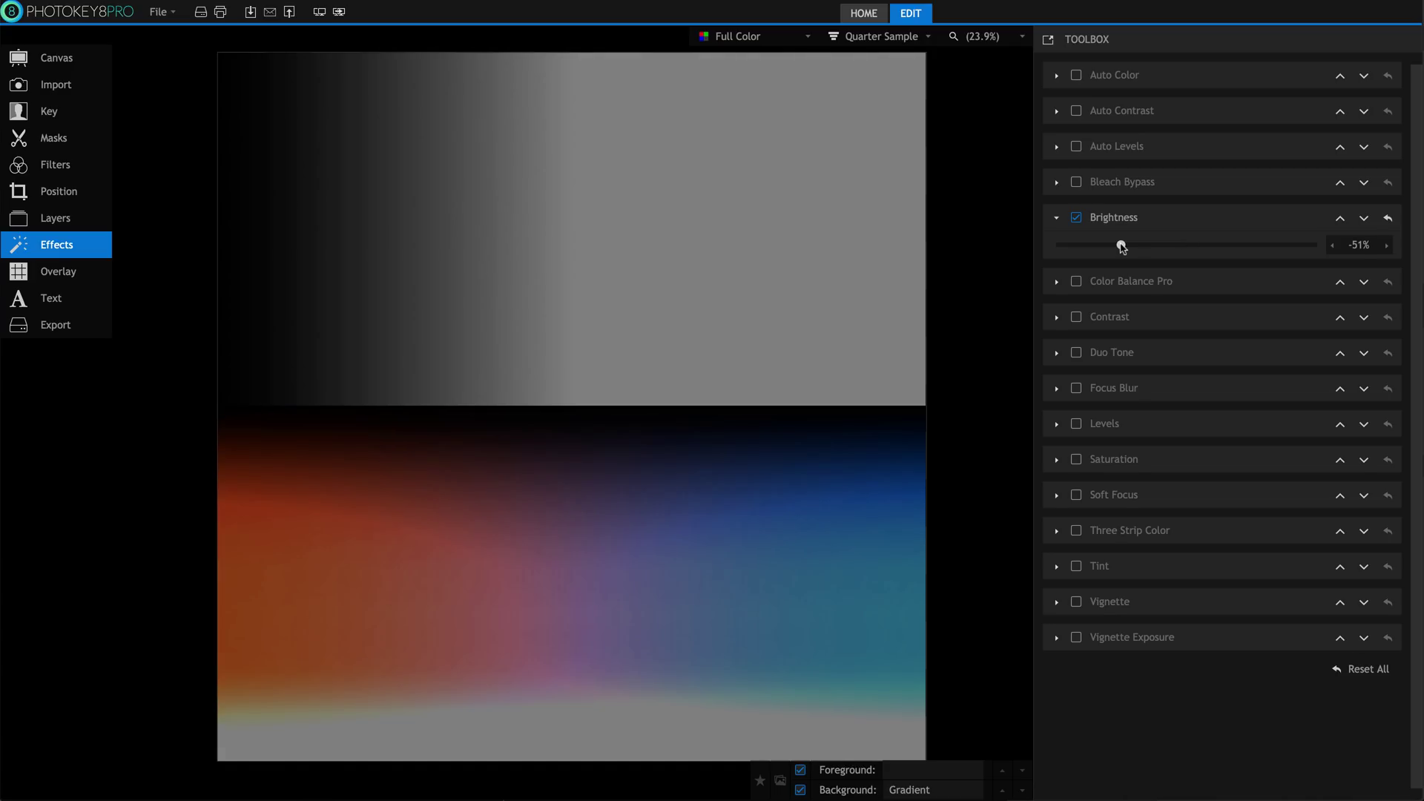
left_click_drag(1121, 246, 1122, 247)
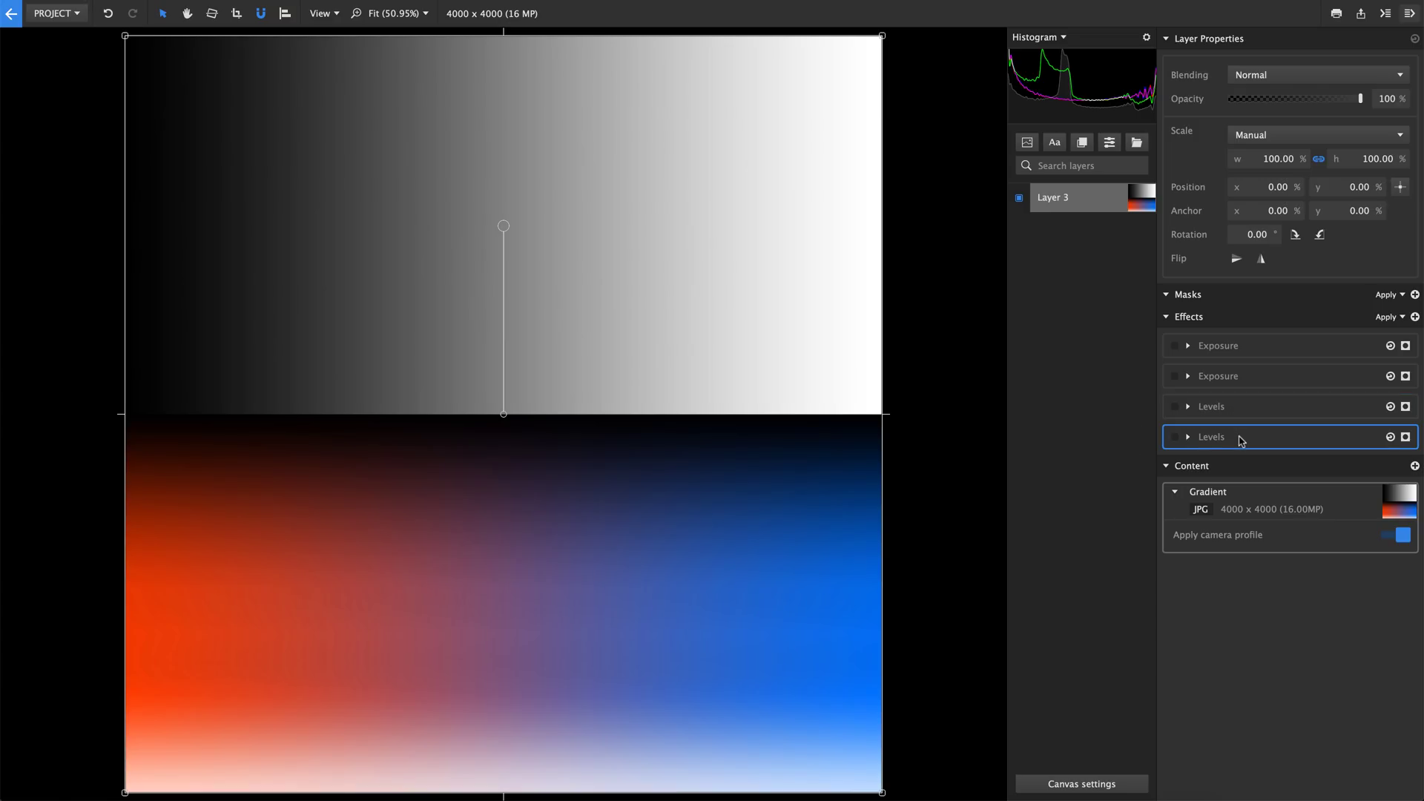
Enable and expand both Levels effects, gammas 0.25 and 3.97, on the gradient.
left_click(1416, 317)
scroll(1320, 425, "down", 10)
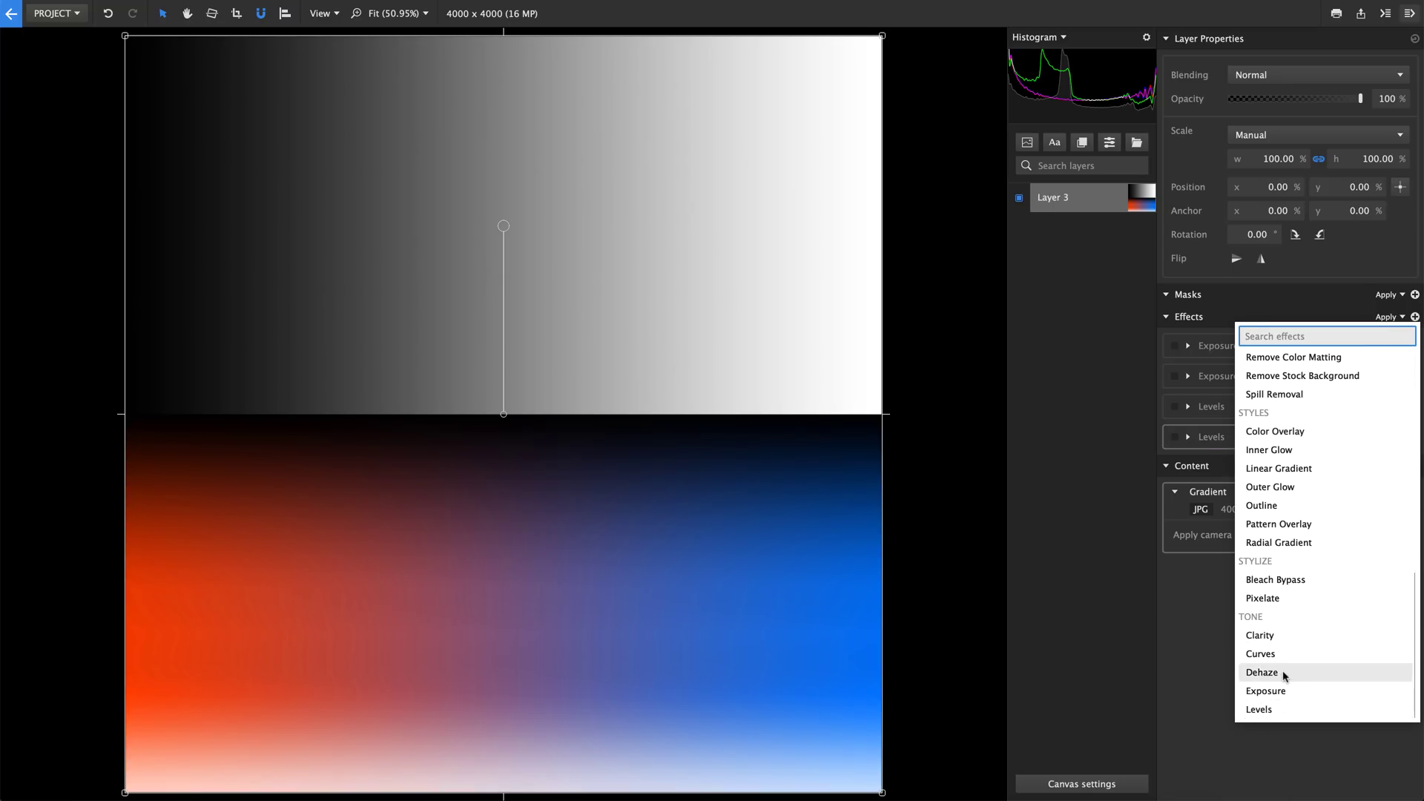
left_click(1203, 605)
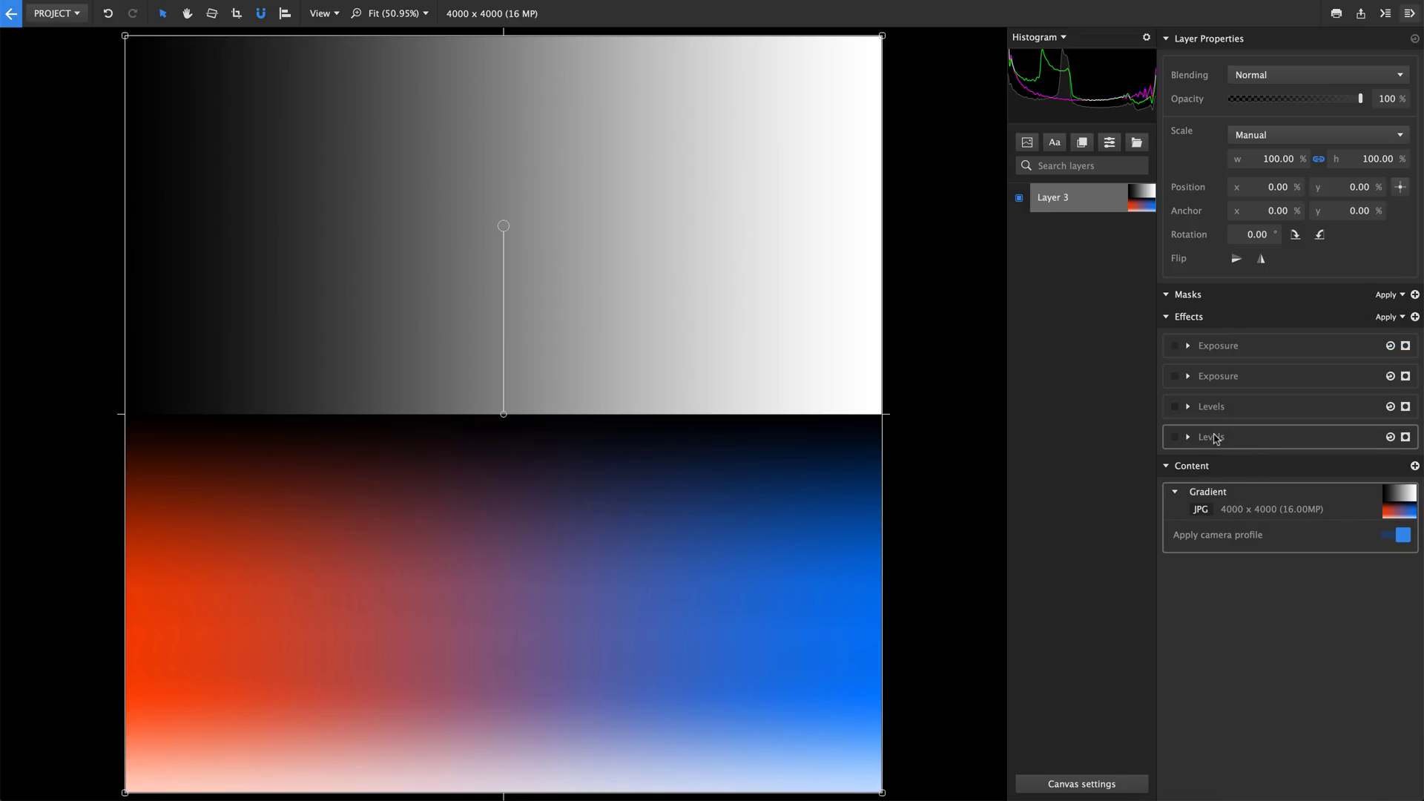
left_click(1176, 438)
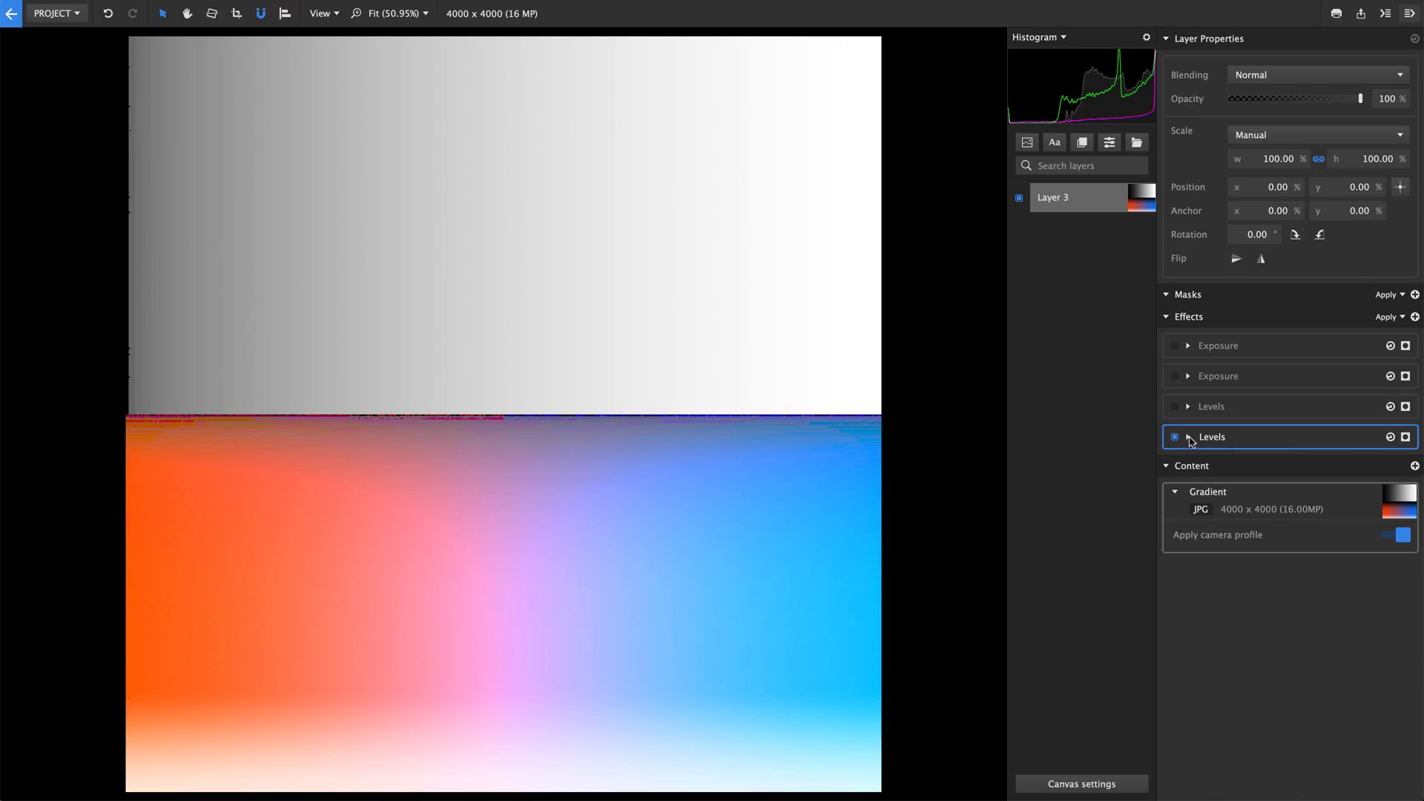
left_click(1188, 438)
left_click(1177, 407)
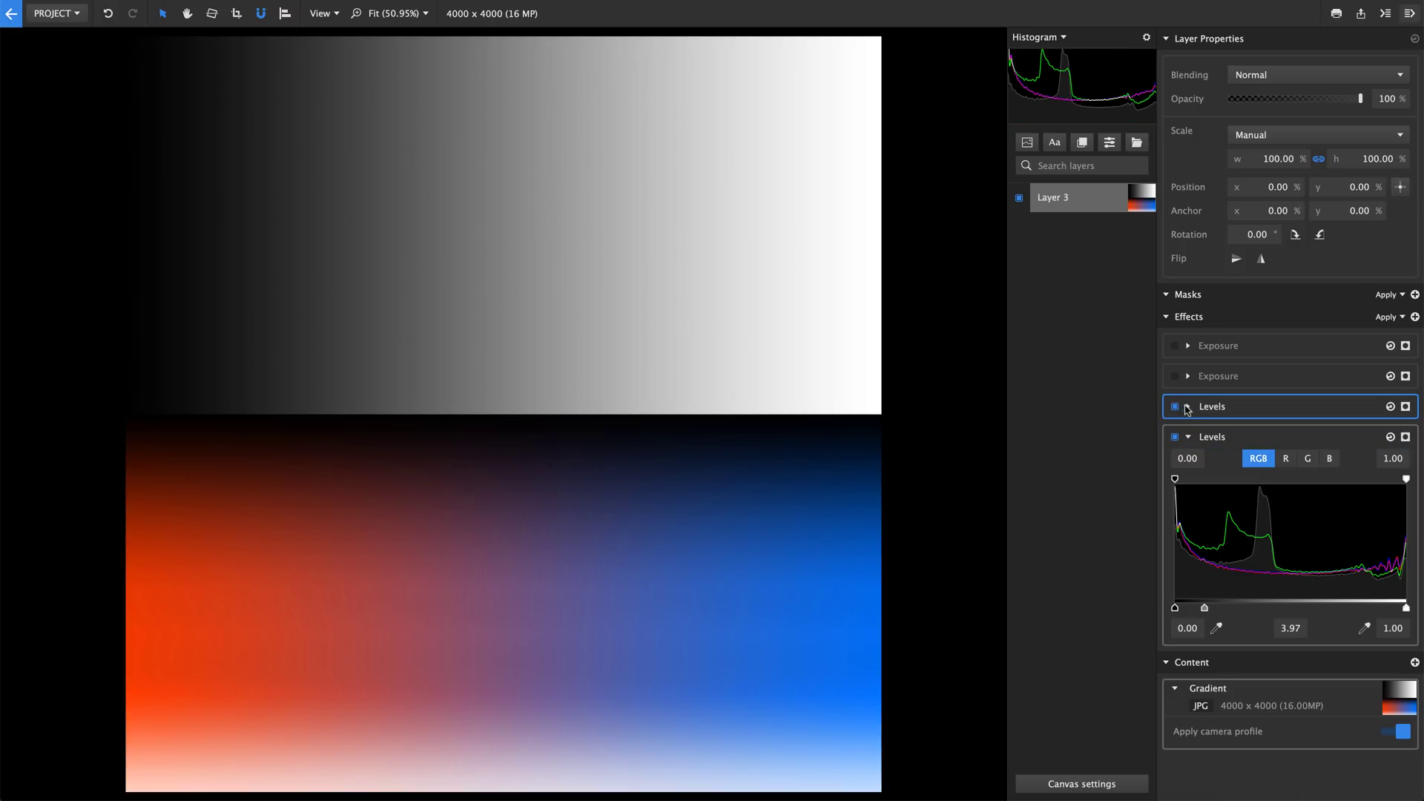
scroll(1243, 448, "down", 2)
scroll(1242, 448, "down", 1)
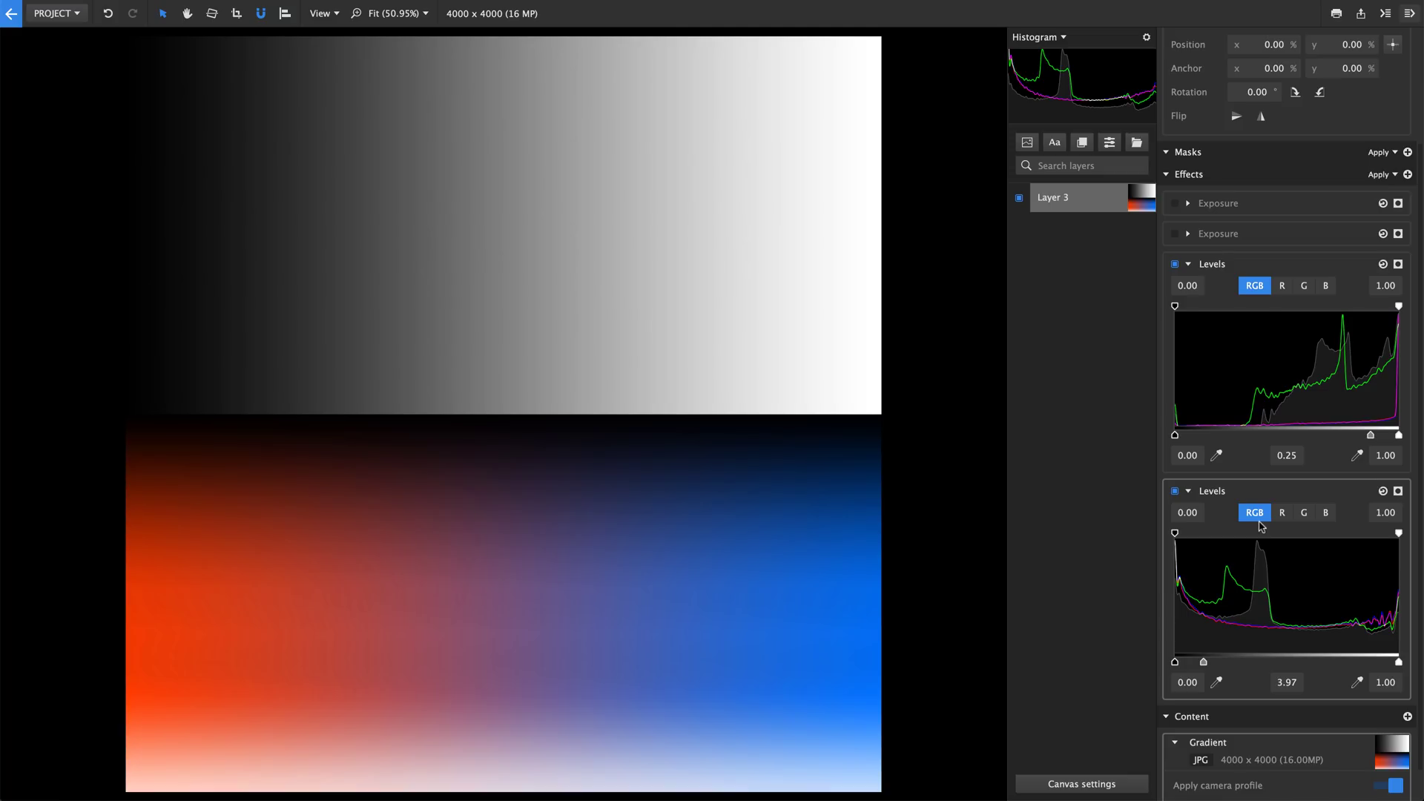
scroll(1242, 448, "up", 3)
Set the effects stack to Disable all.
left_click(1394, 317)
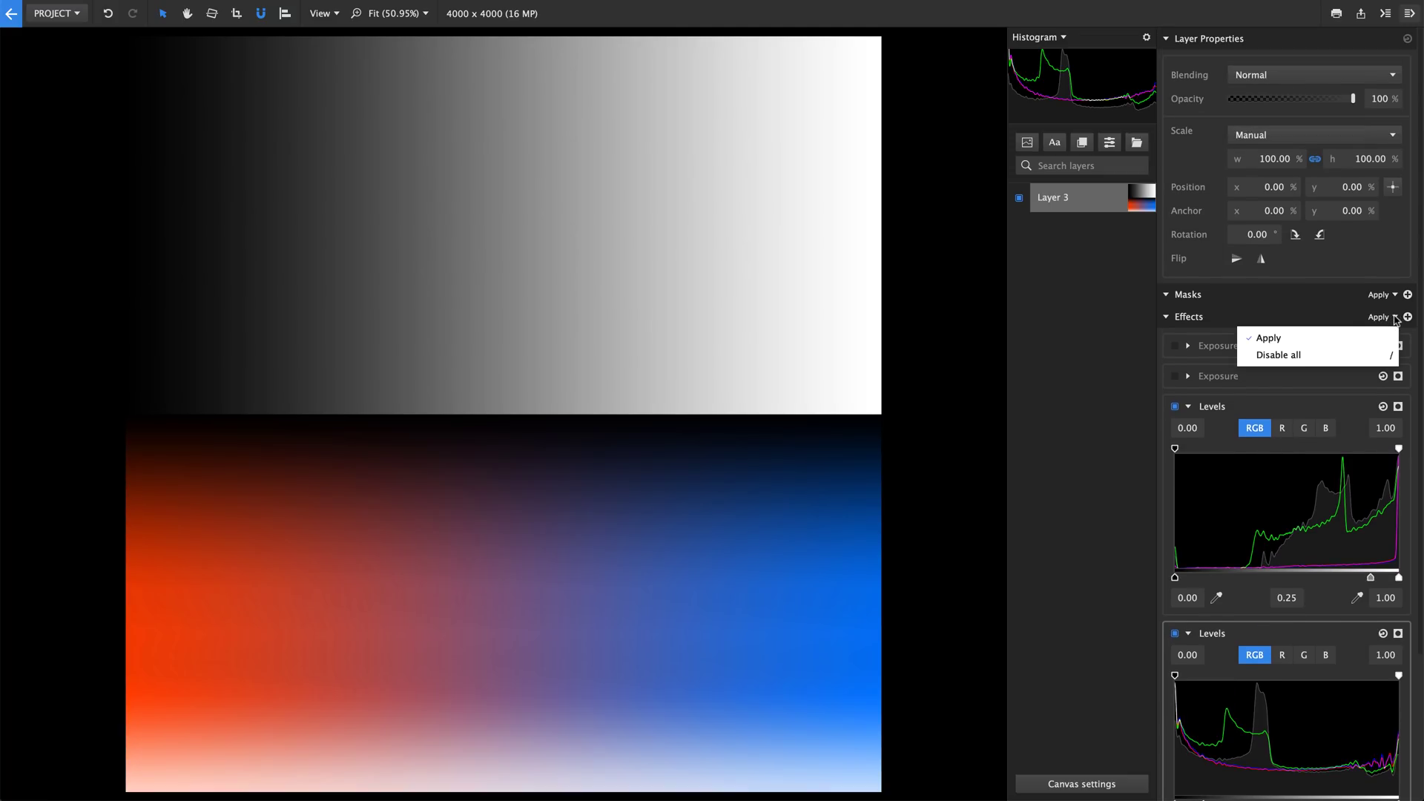
left_click(1279, 356)
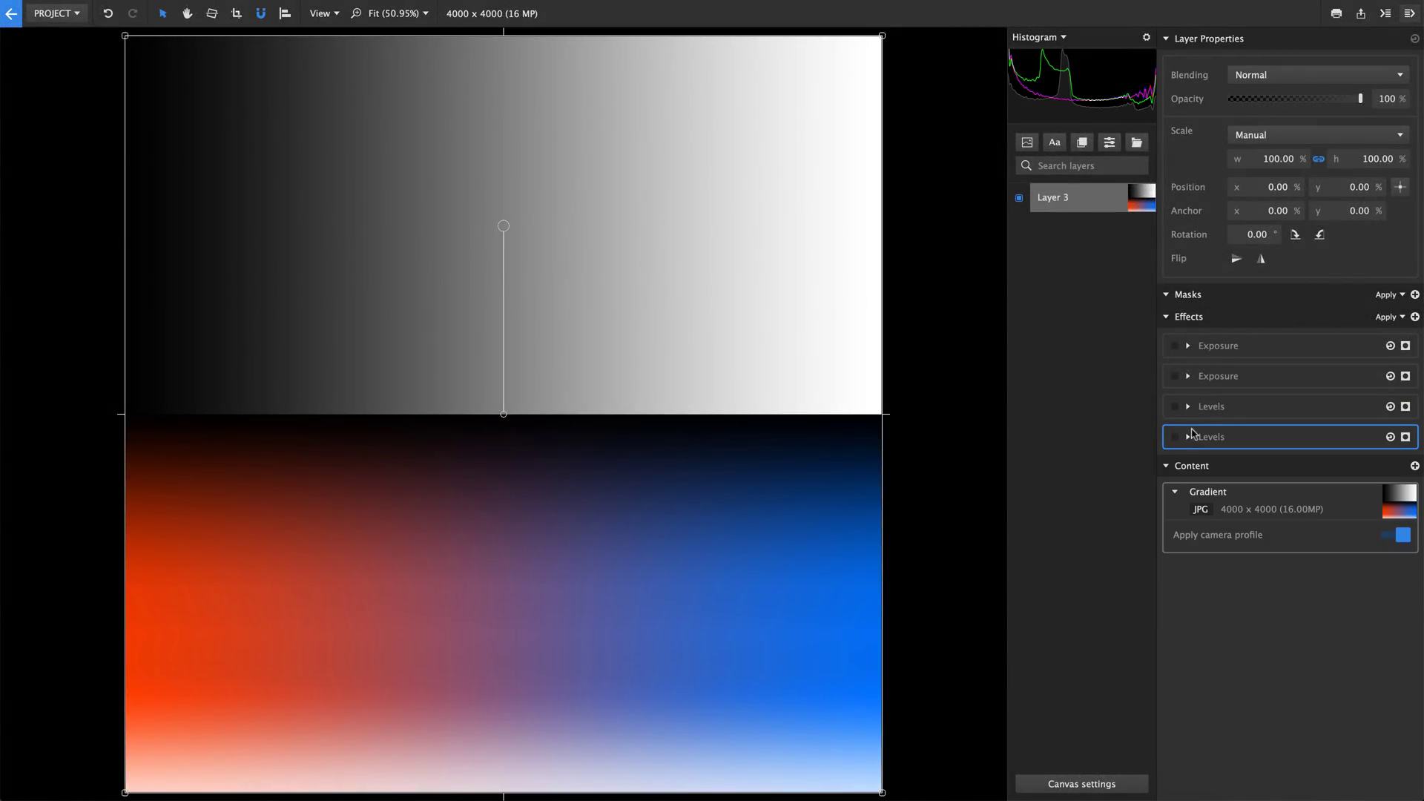
Enable the two opposing Exposure effects at -4.0 and +4.0 EV.
left_click(1176, 379)
left_click(1189, 377)
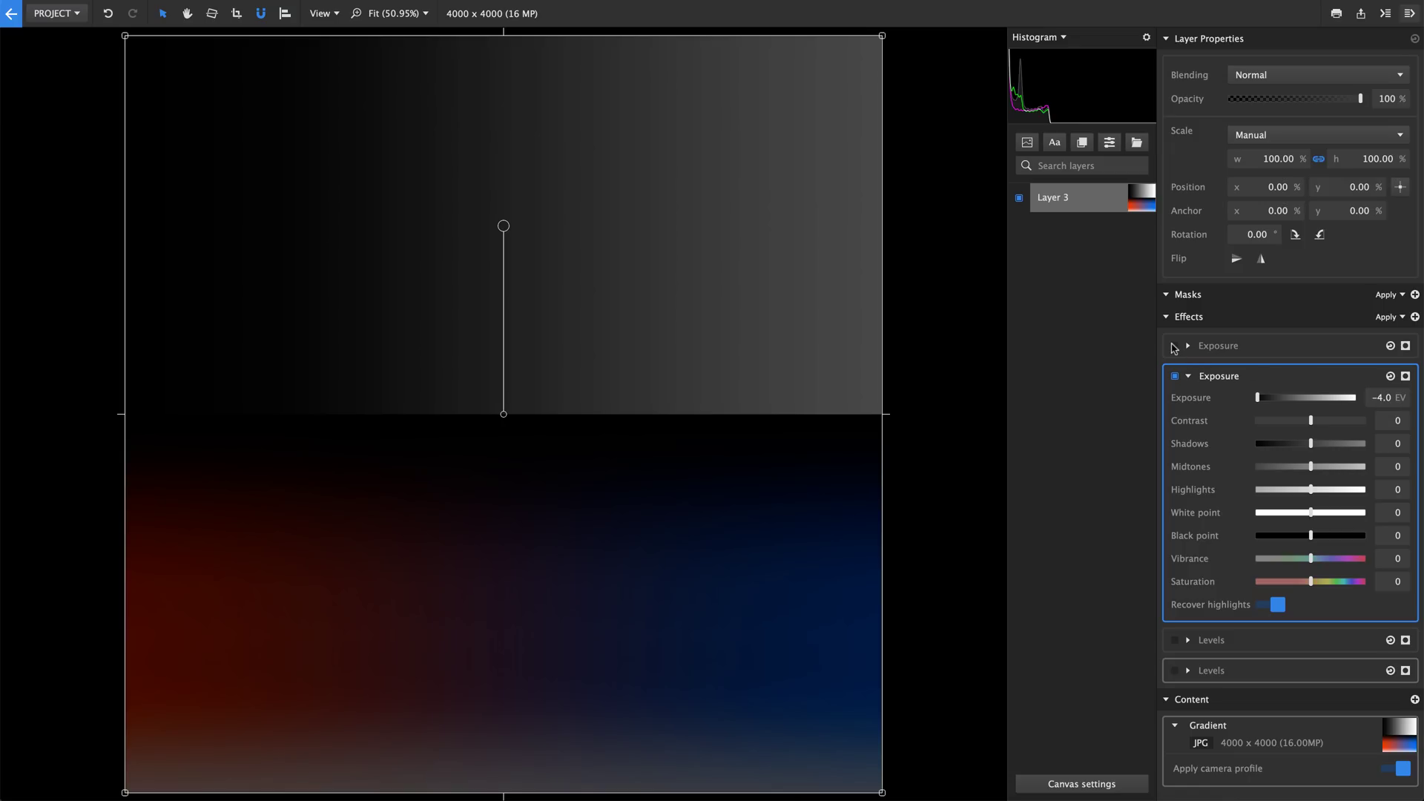
left_click(1175, 347)
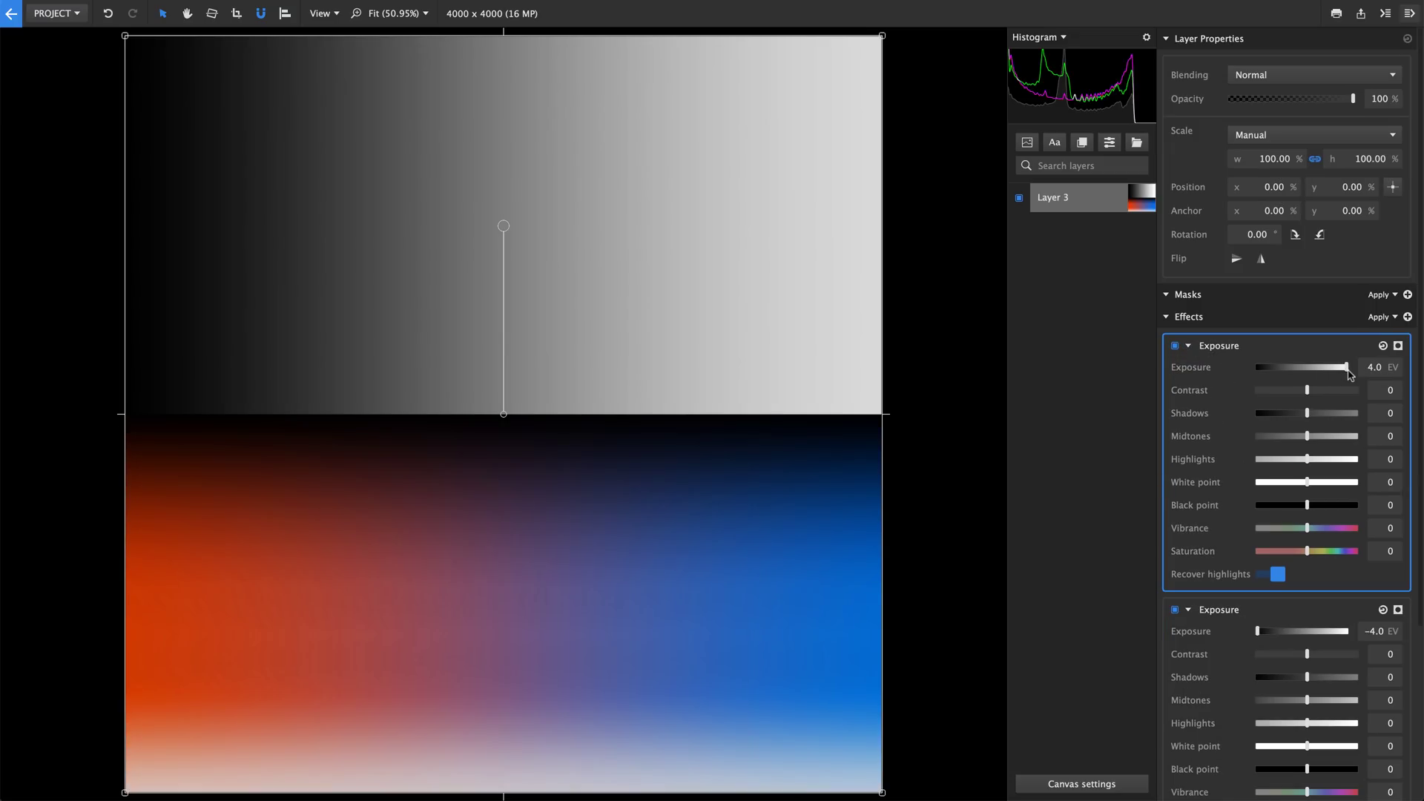
Disable all effects to view the original, then set the stack back to Apply.
left_click(1389, 317)
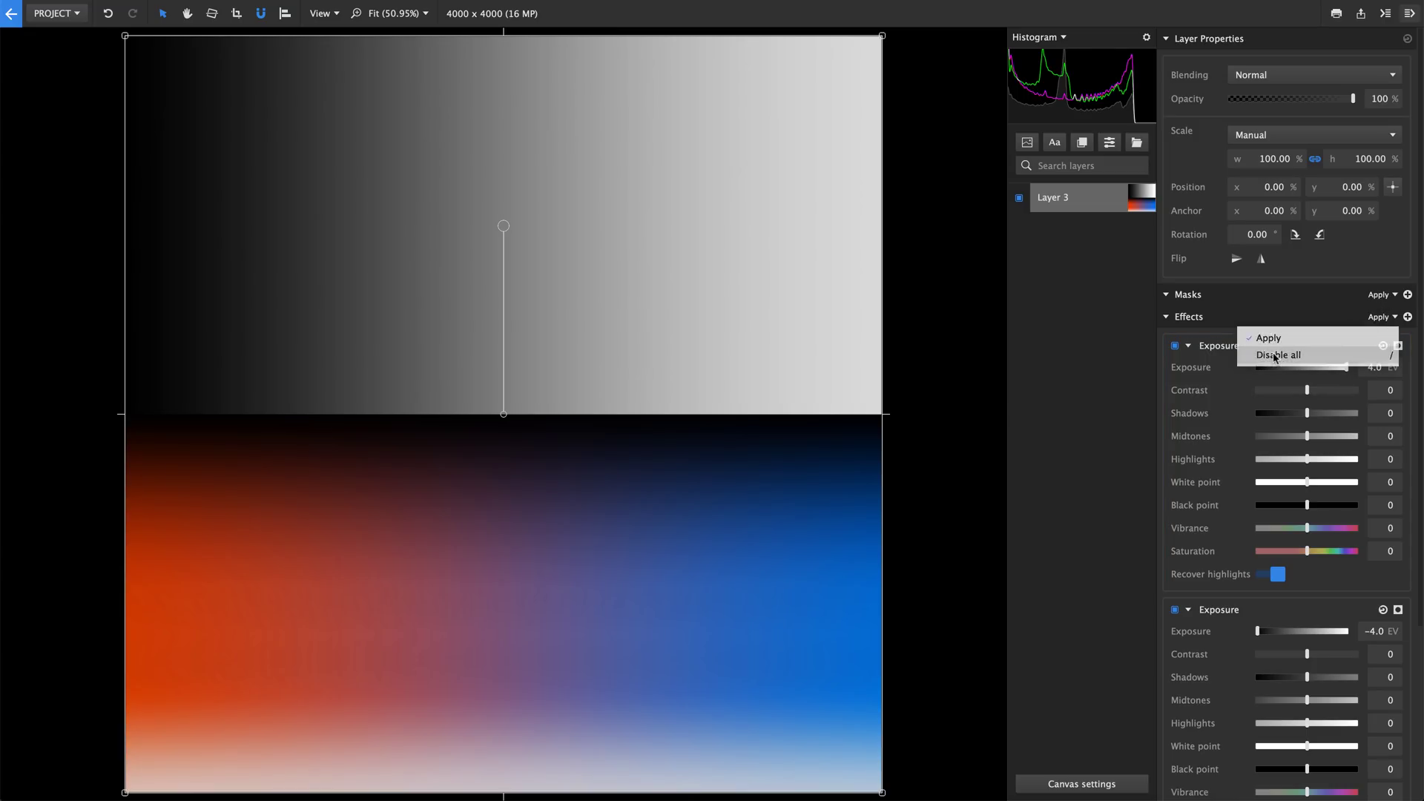
left_click(1277, 355)
left_click(1391, 318)
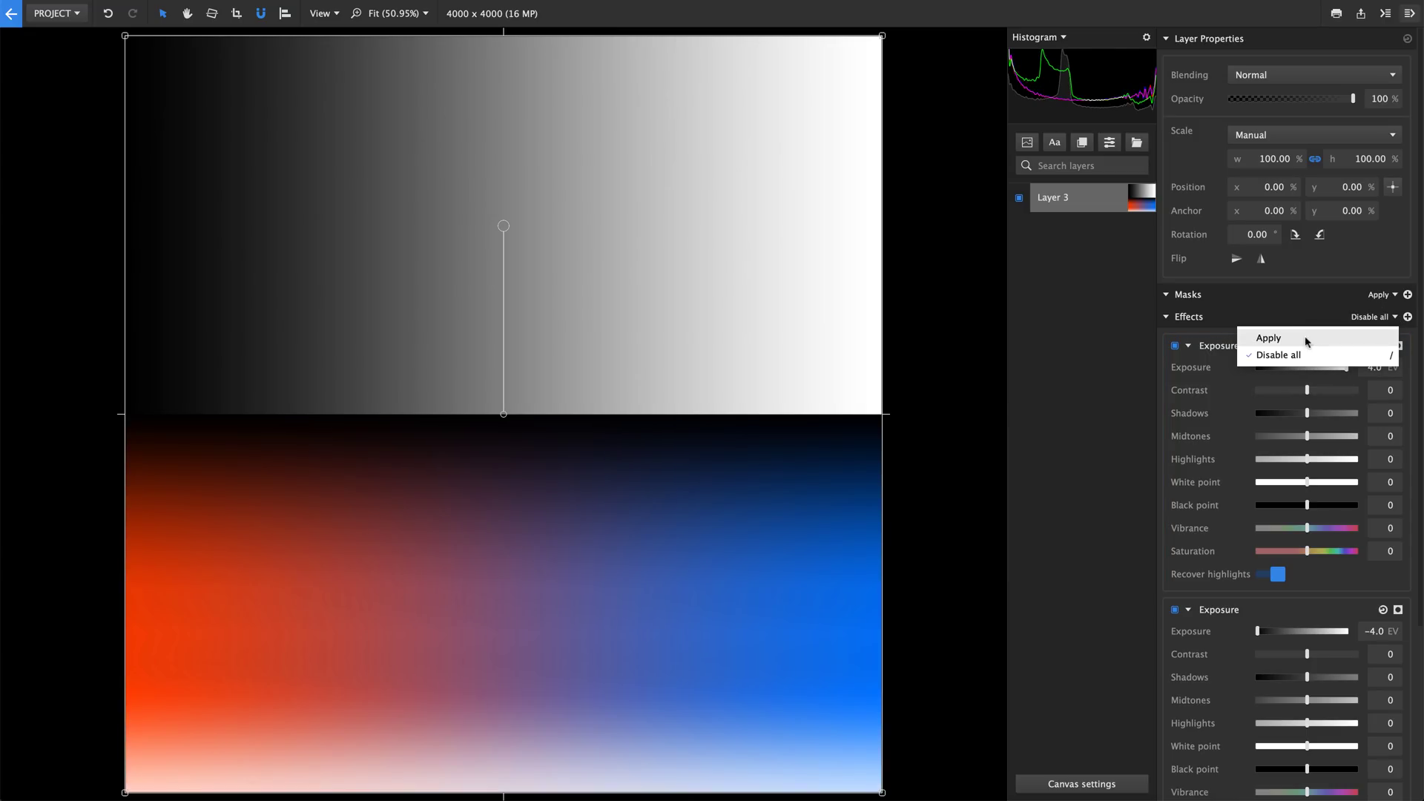
left_click(1297, 343)
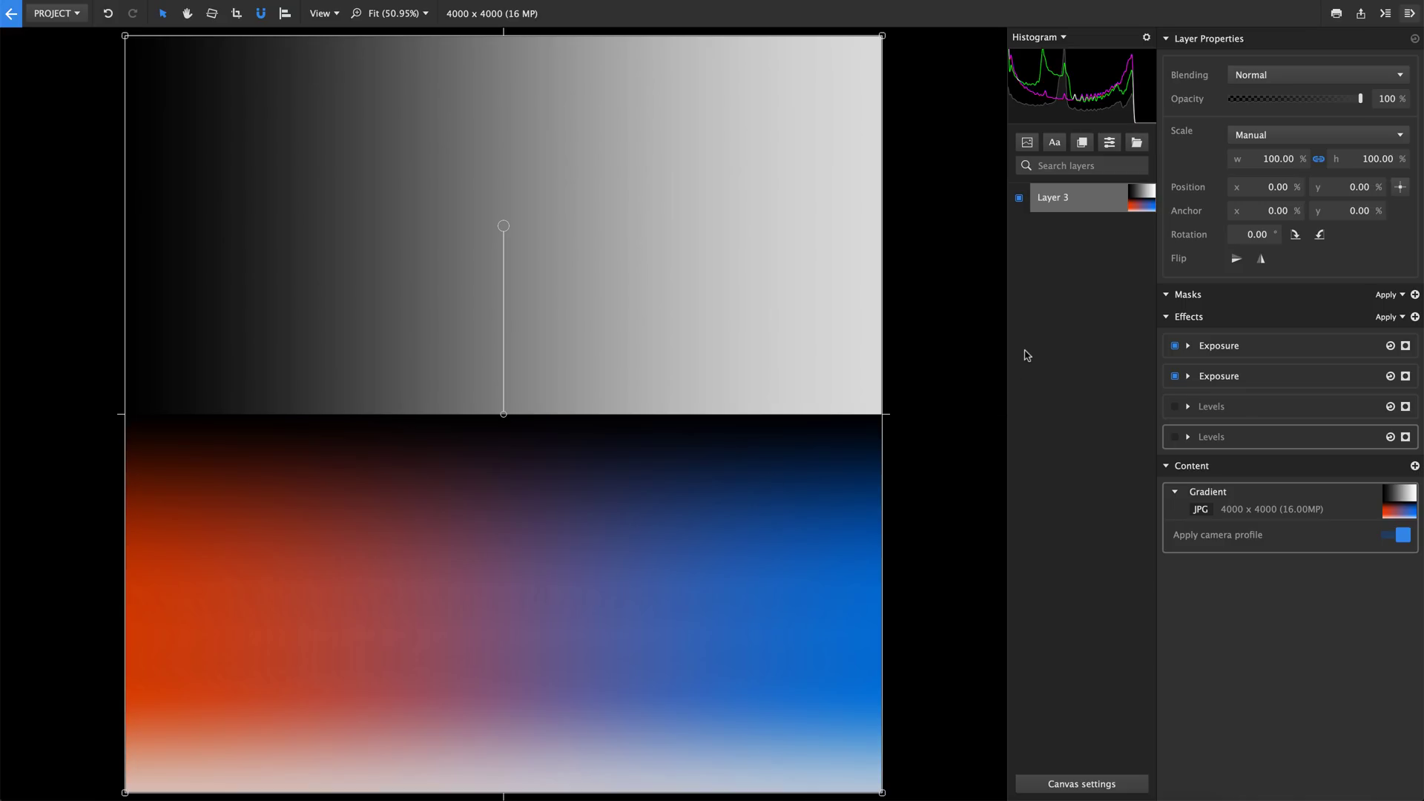
Load the Speed project and push the woman's photo to a much higher exposure.
left_click(10, 14)
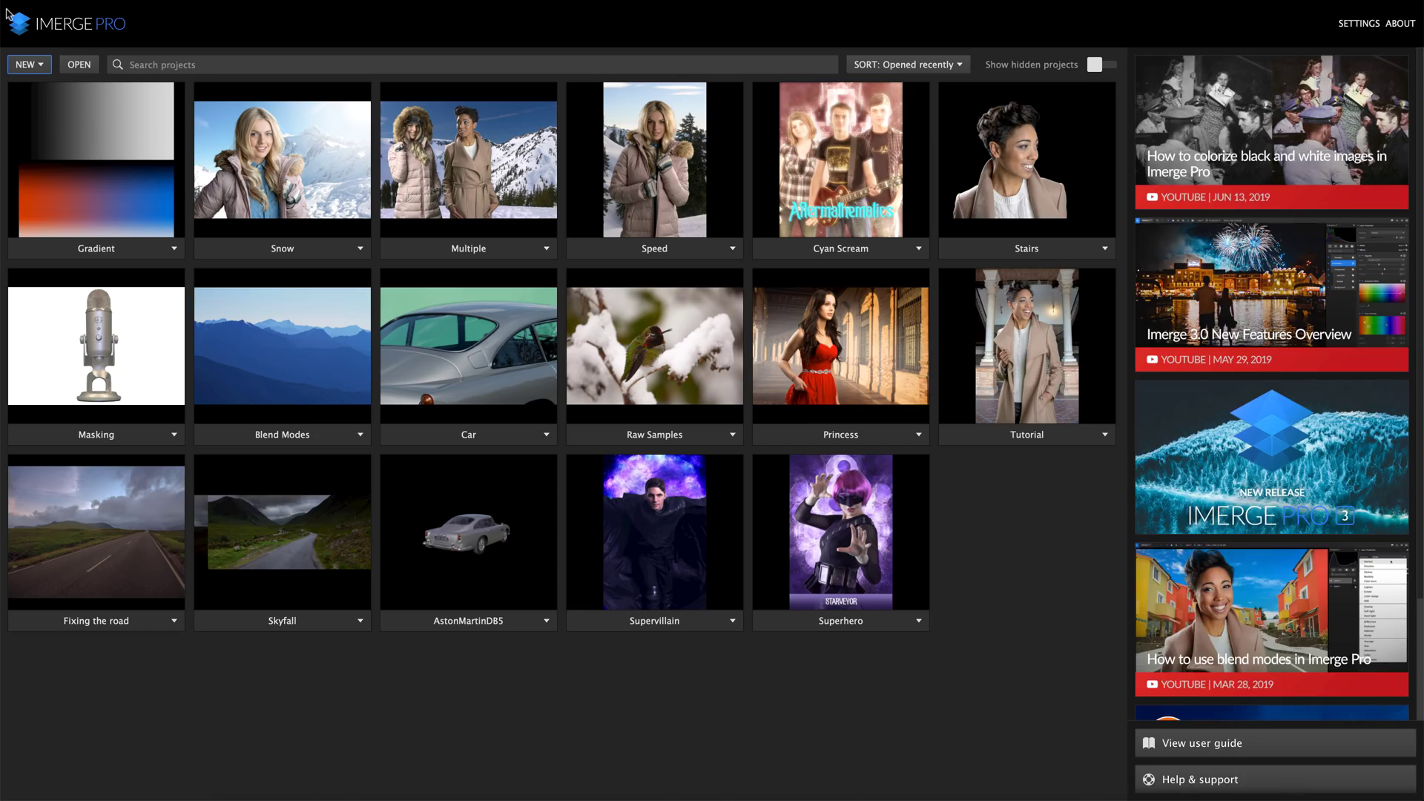
left_click(654, 167)
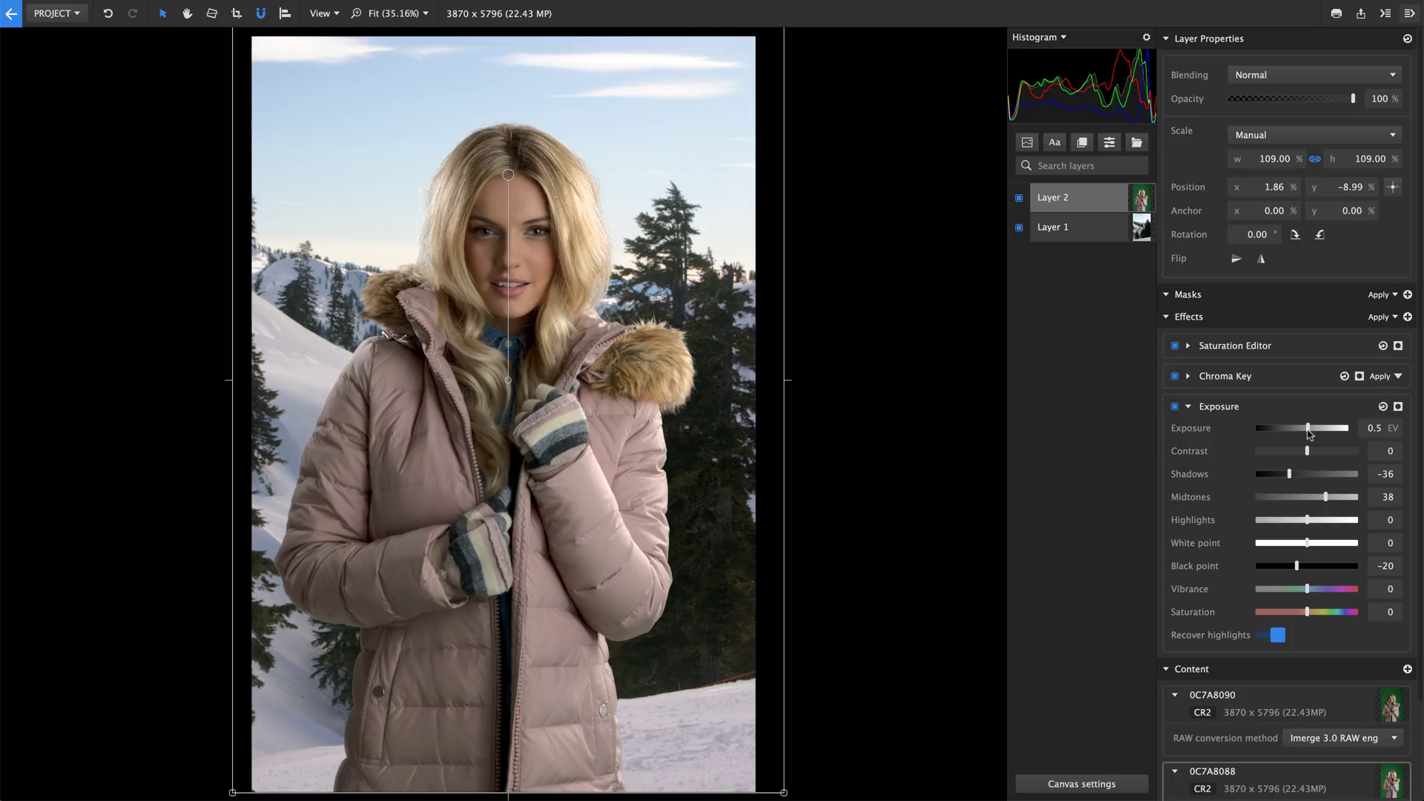
mouse_move(1310, 435)
left_mouse_down()
mouse_move(1349, 434)
mouse_move(1308, 427)
left_mouse_up()
Add an adjustment layer holding a Bleach Bypass effect, switched off.
left_click(1109, 142)
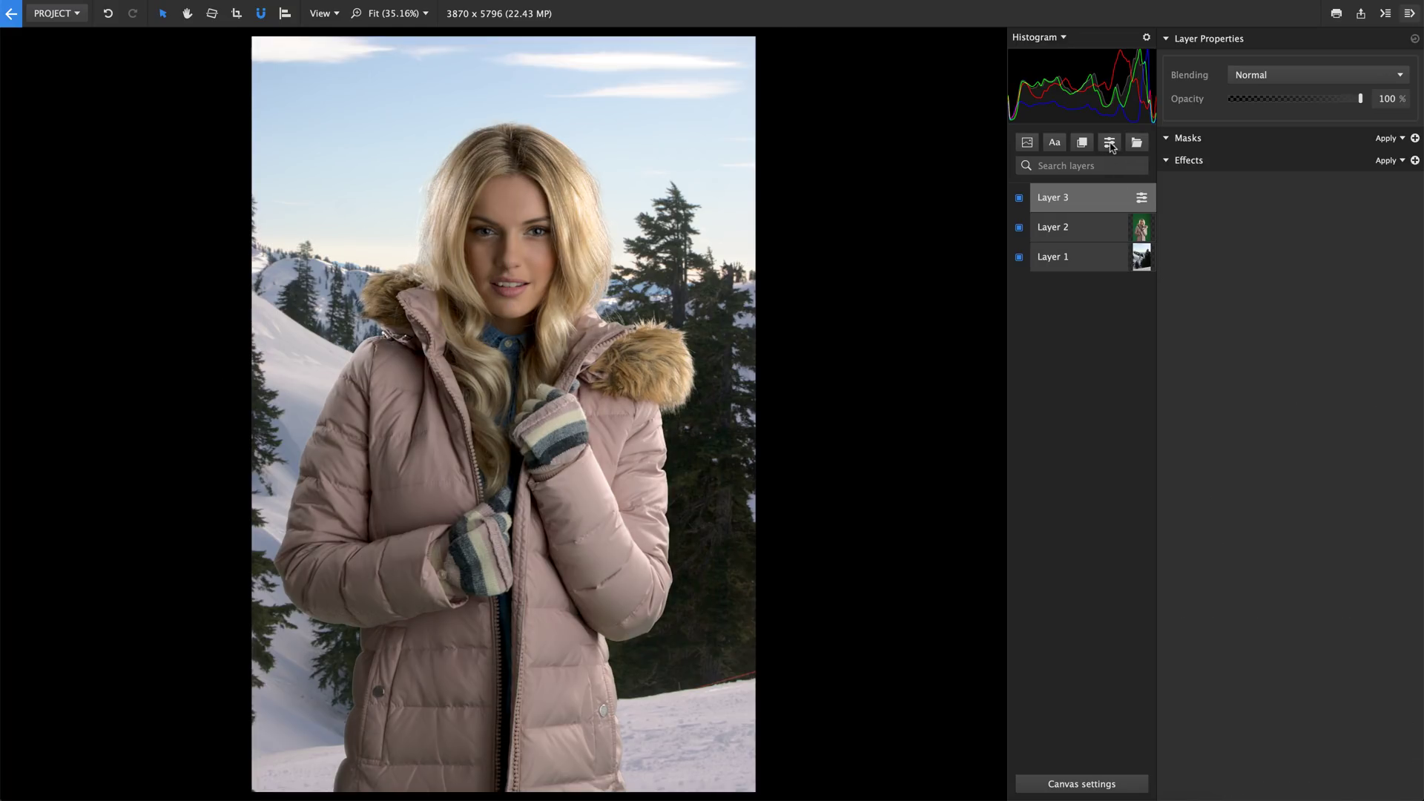
left_click(1416, 160)
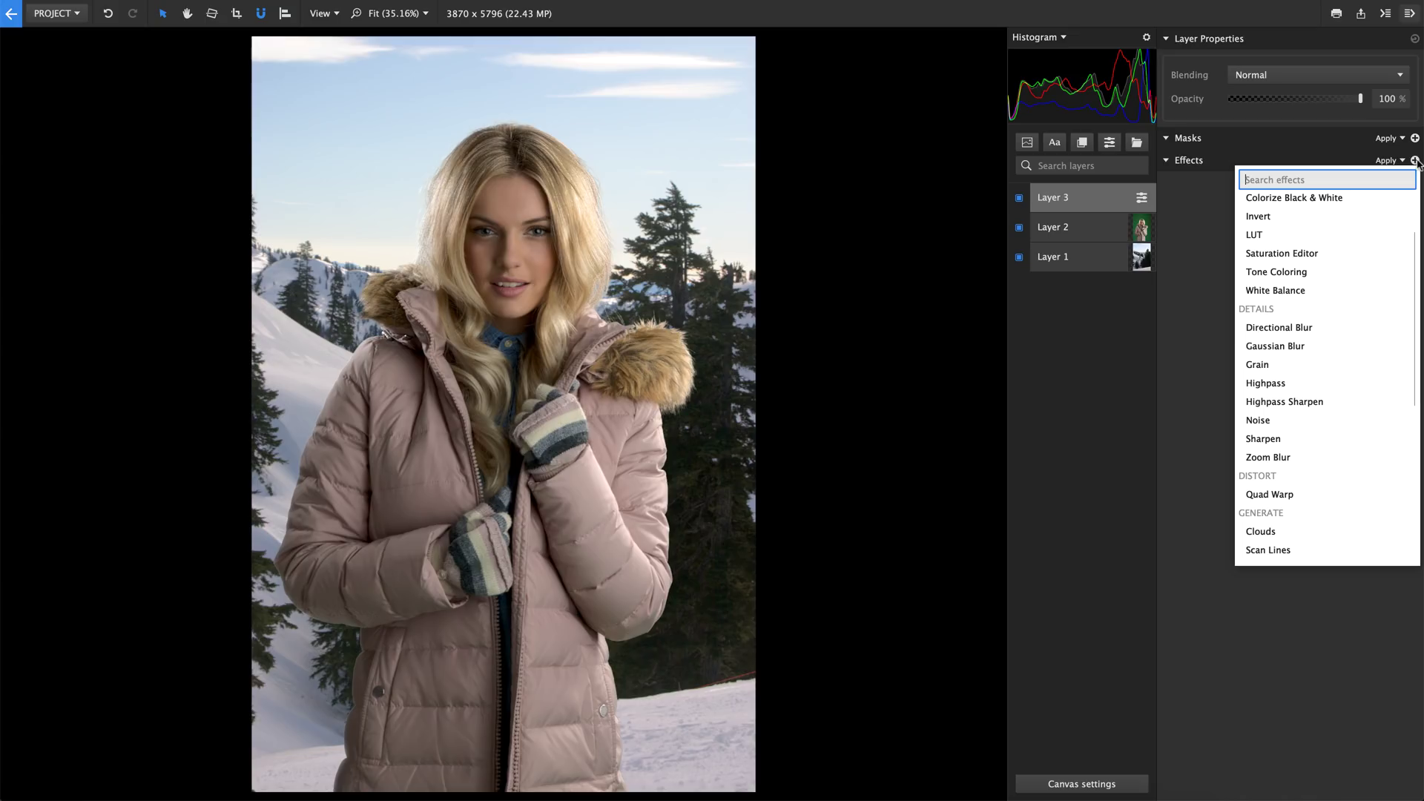
scroll(1351, 419, "down", 4)
scroll(1351, 420, "down", 1)
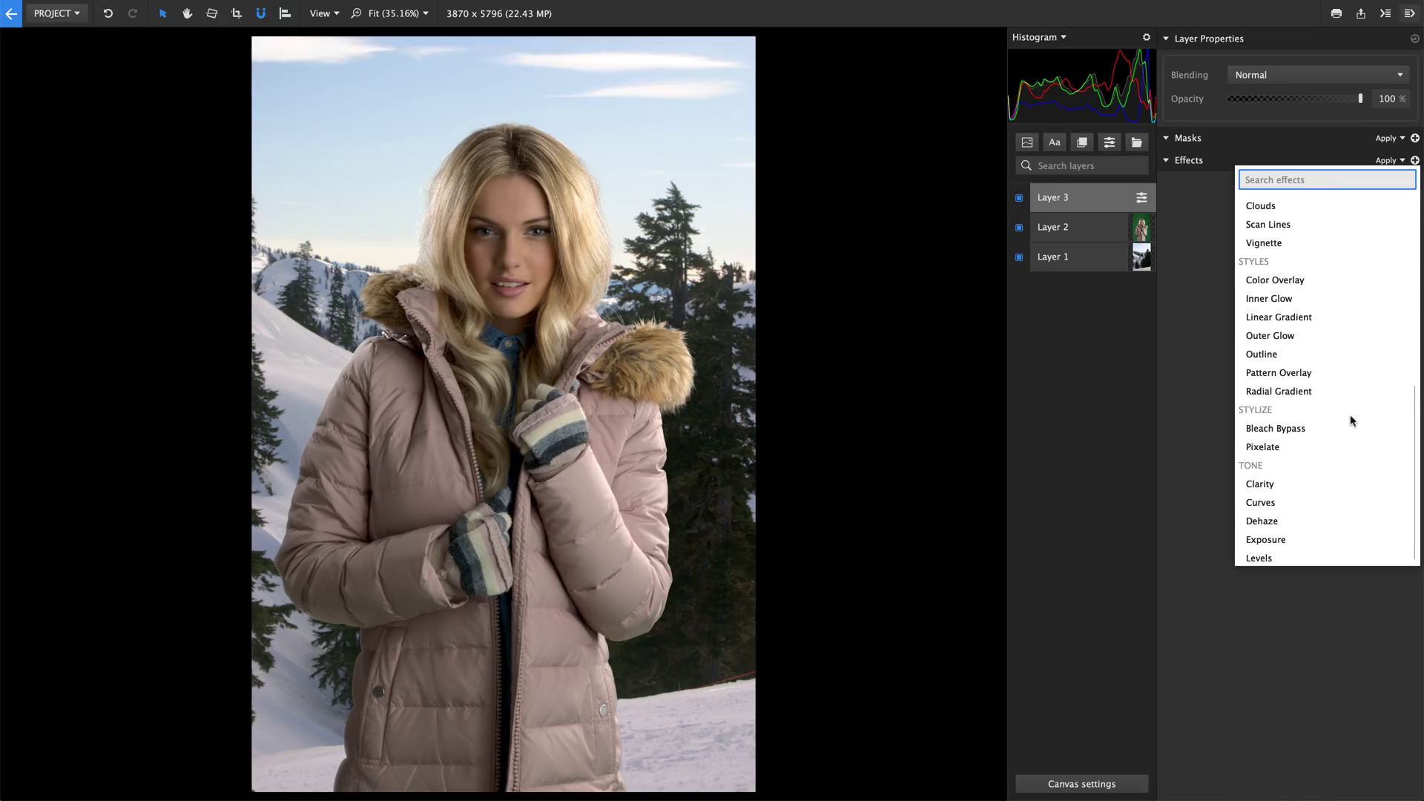
left_click(1305, 429)
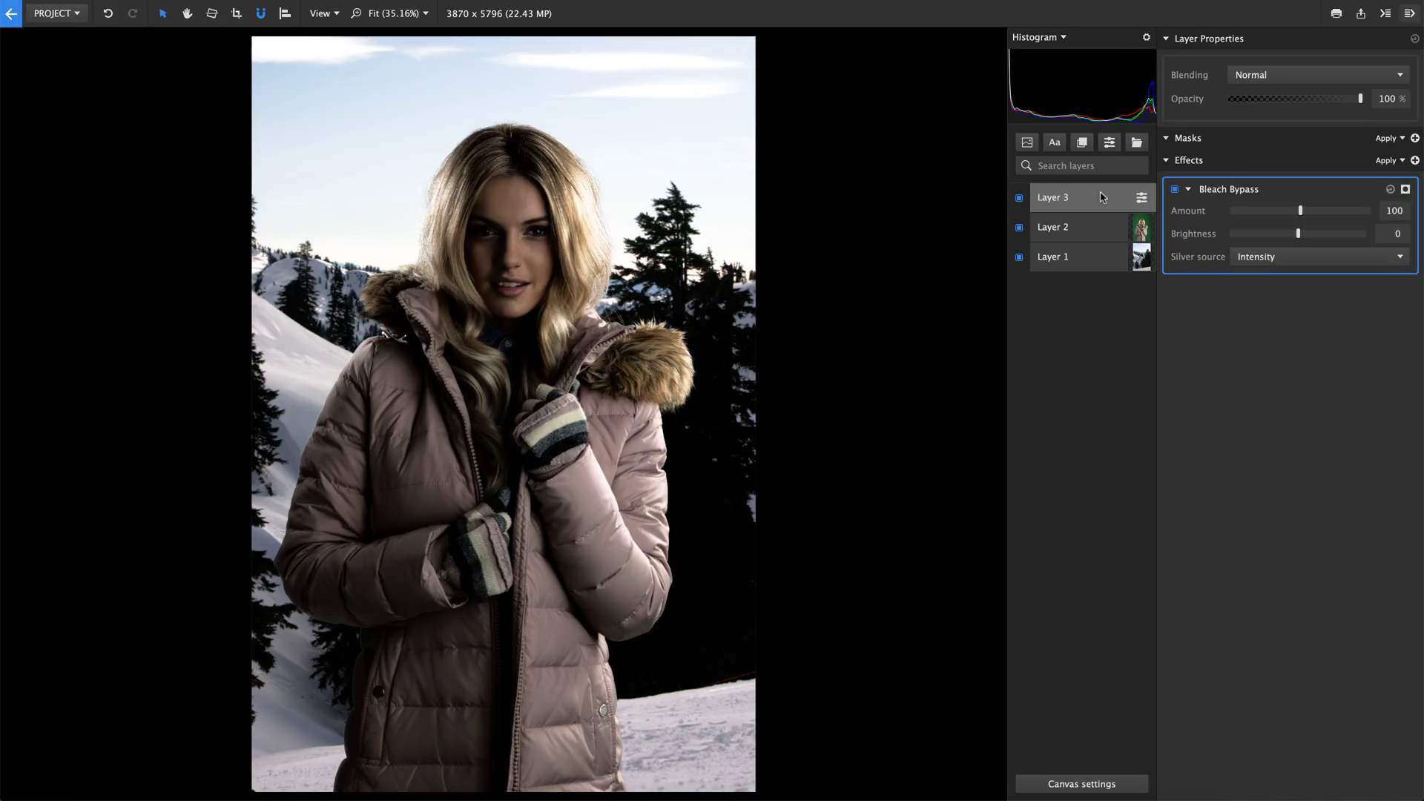
left_click(1176, 190)
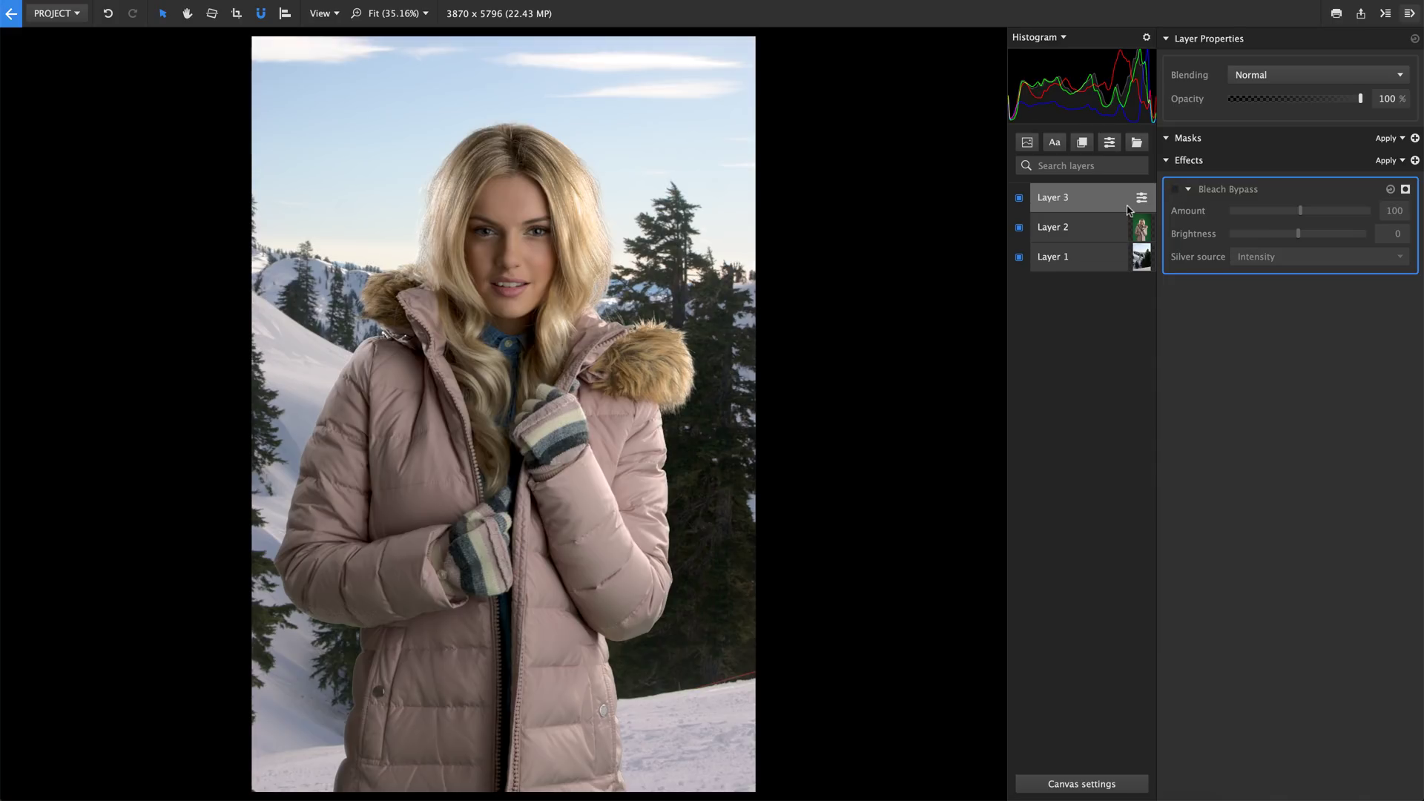
On Layer 2, reshape the Saturation Editor hue curve to desaturate the warm tones.
left_click(1085, 228)
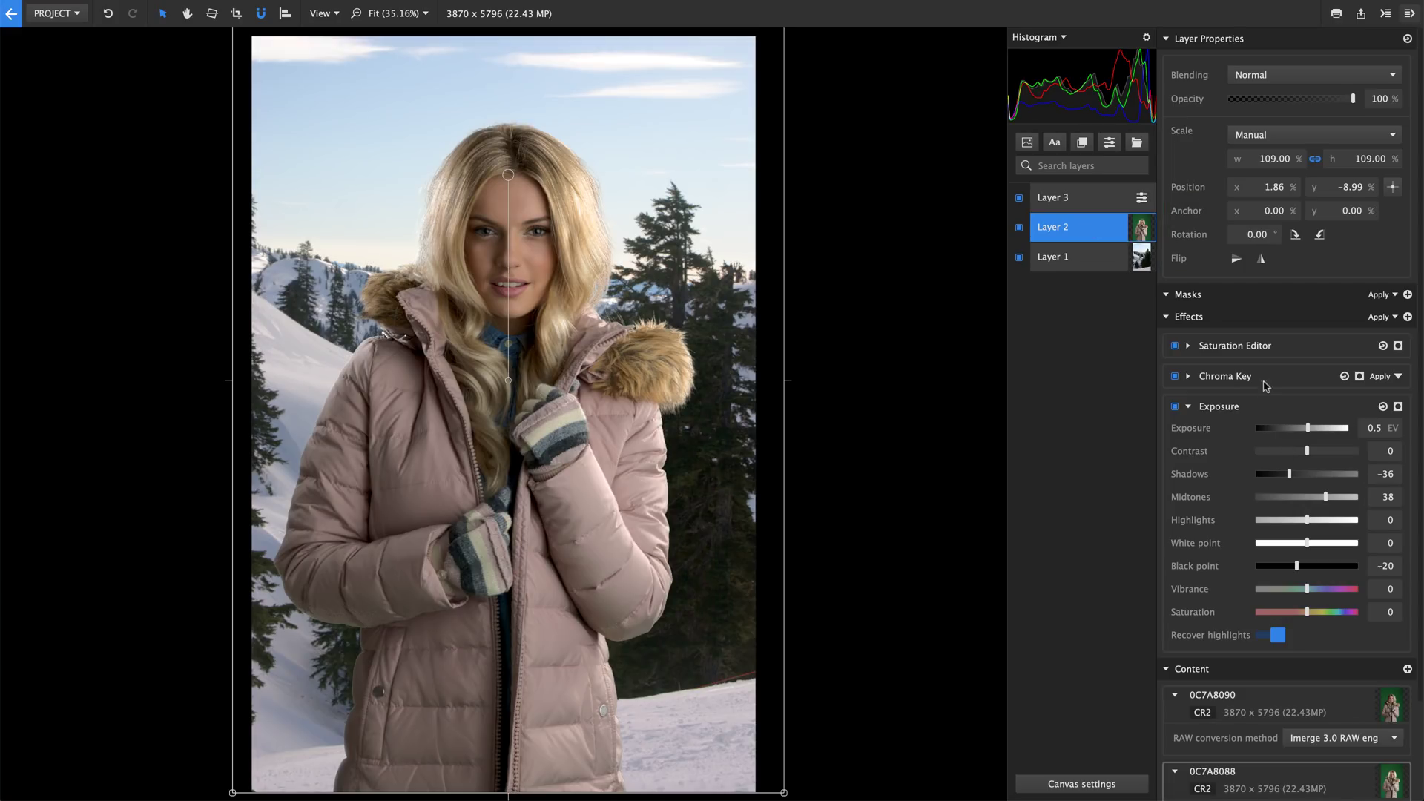
left_click(1247, 350)
left_click(1188, 347)
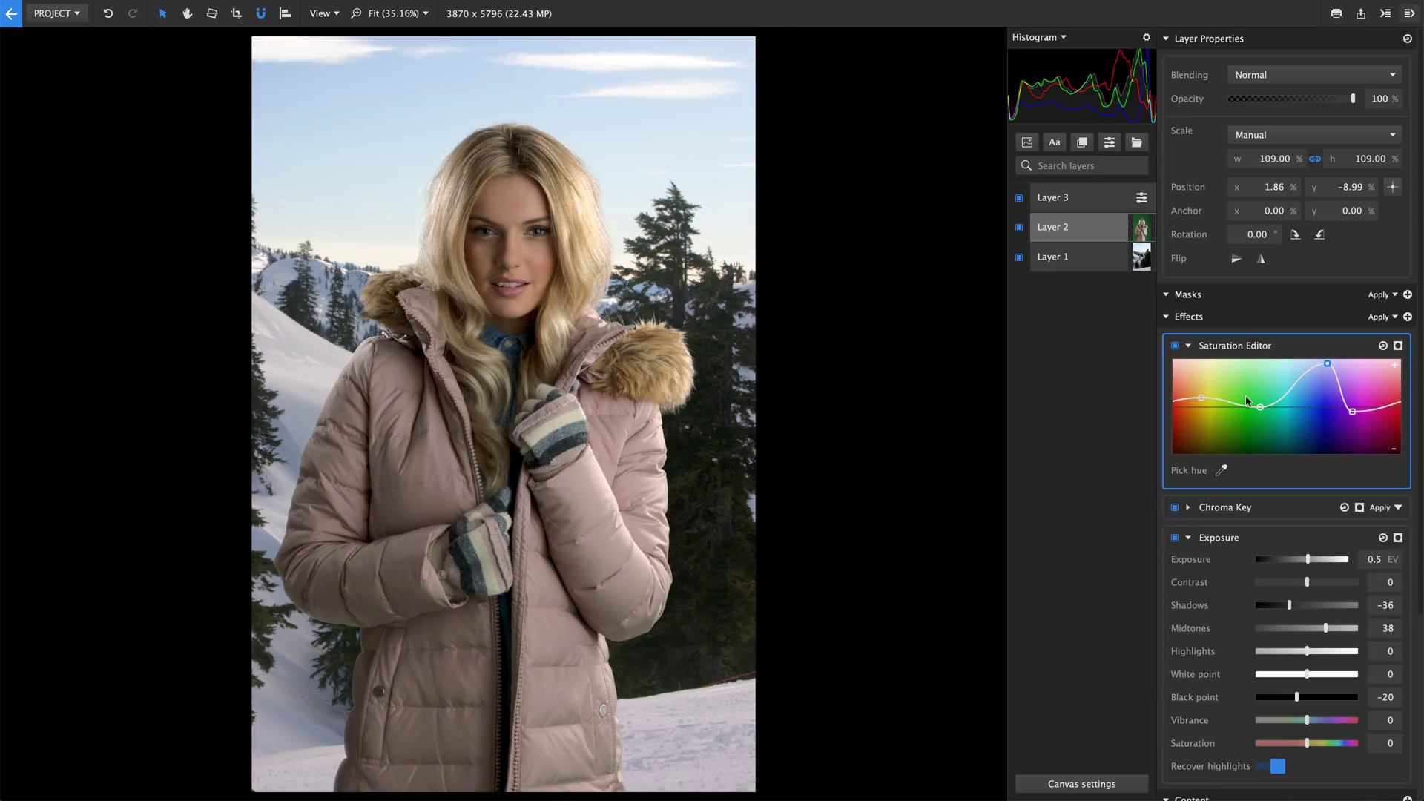
mouse_move(1202, 400)
left_mouse_down()
mouse_move(1205, 461)
mouse_move(1191, 398)
left_mouse_up()
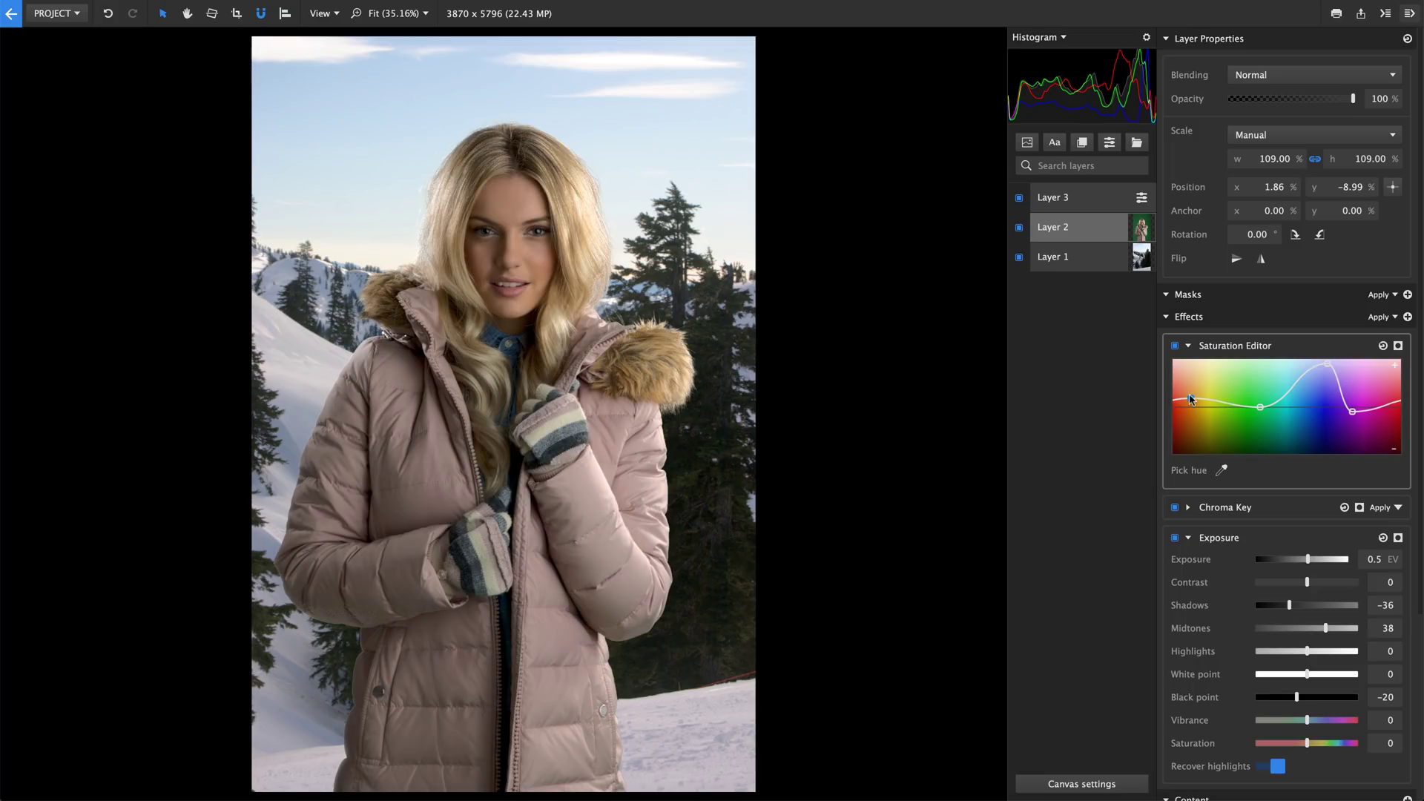